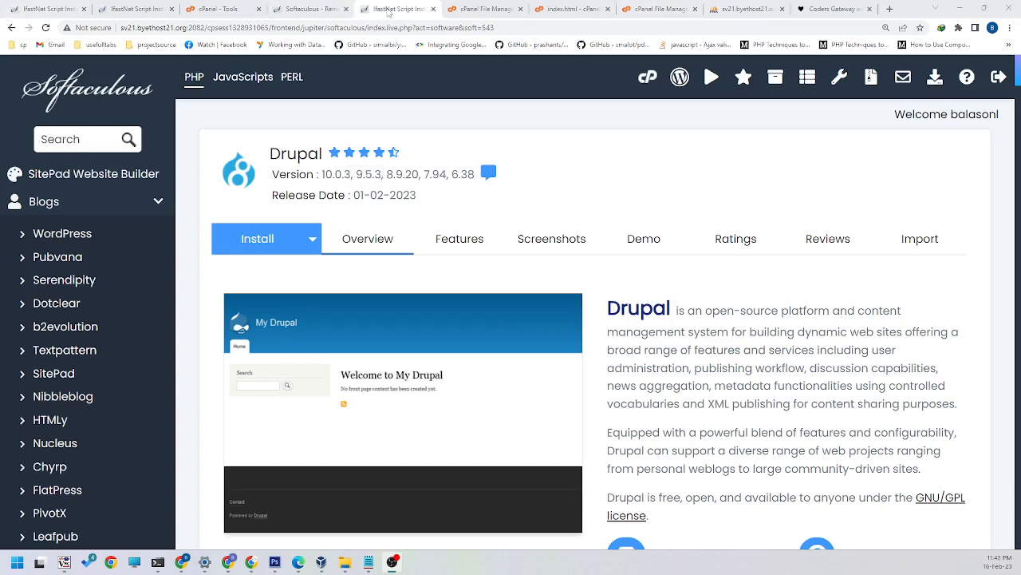
Step: Check the contents of the codersgateway.com folder in the cPanel File Manager
{"action": "left_click", "coordinate": [482, 9]}
{"action": "left_click", "coordinate": [406, 10]}
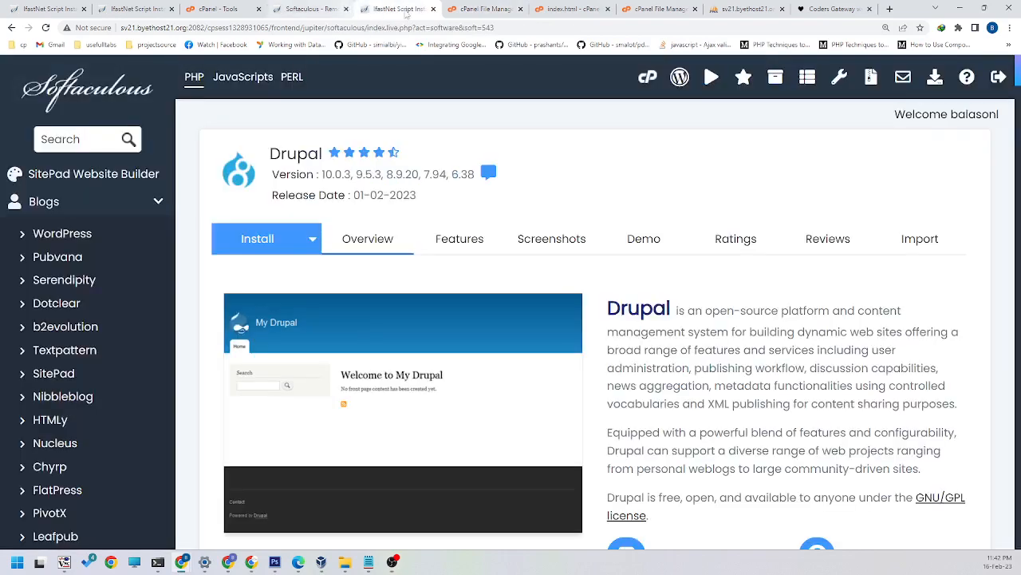
{"action": "key", "text": "ctrl+Tab"}
{"action": "left_click_drag", "start_coordinate": [163, 170], "coordinate": [16, 170]}
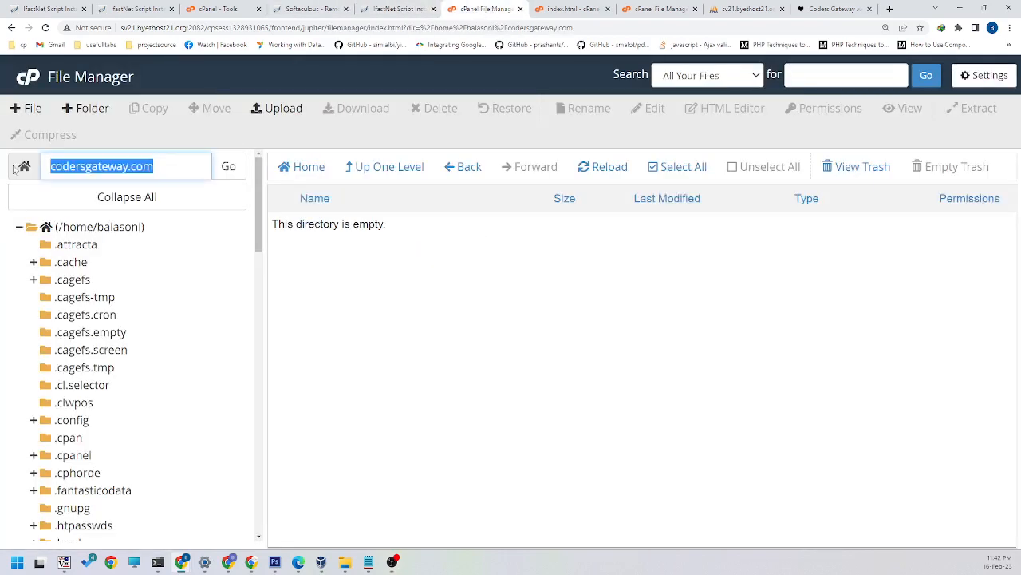
{"action": "left_click", "coordinate": [401, 301]}
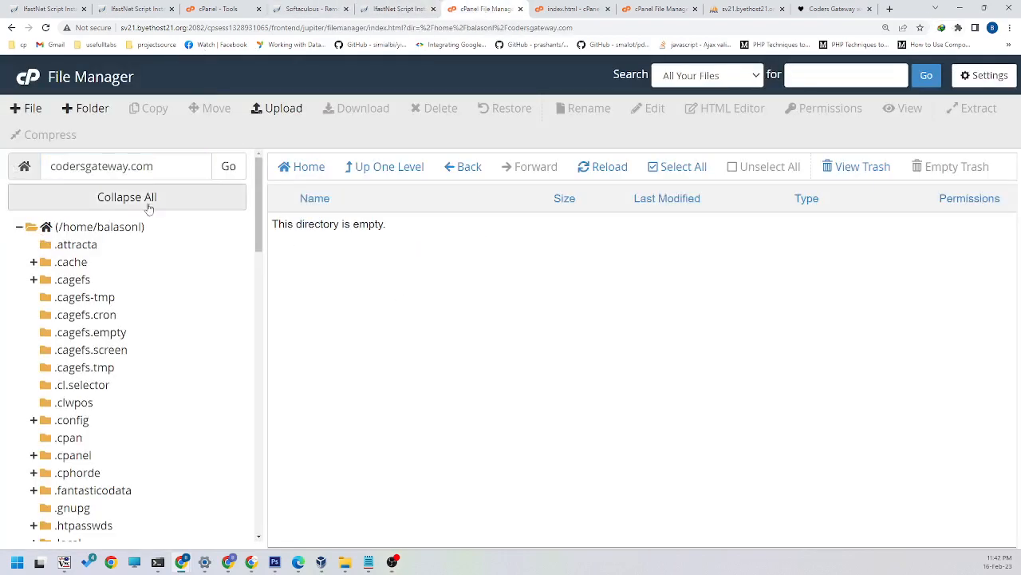
{"action": "left_click_drag", "start_coordinate": [159, 170], "coordinate": [3, 170]}
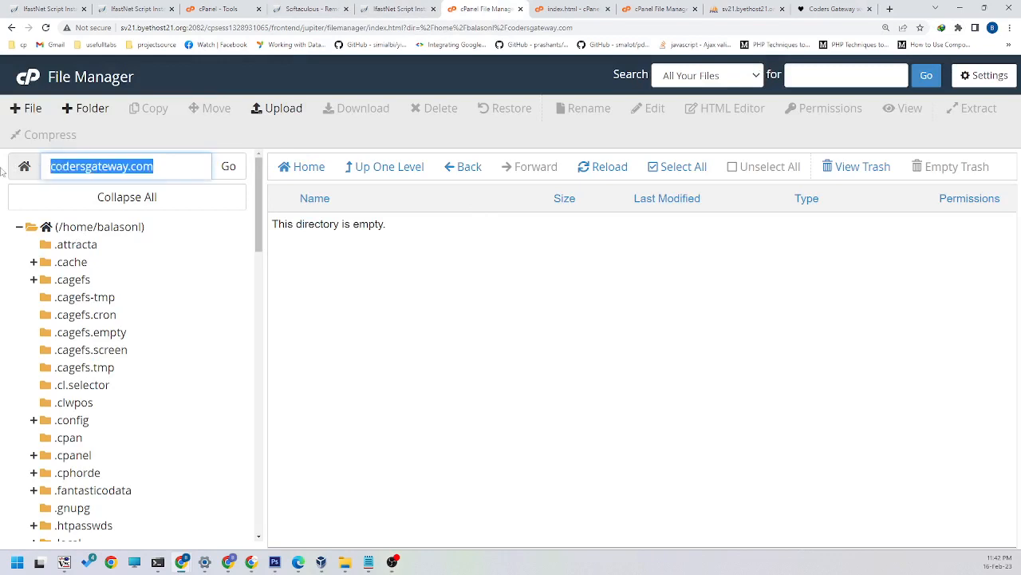
{"action": "left_click", "coordinate": [379, 271]}
Step: Reload the codersgateway.com site and examine the page it serves
{"action": "left_click", "coordinate": [834, 8]}
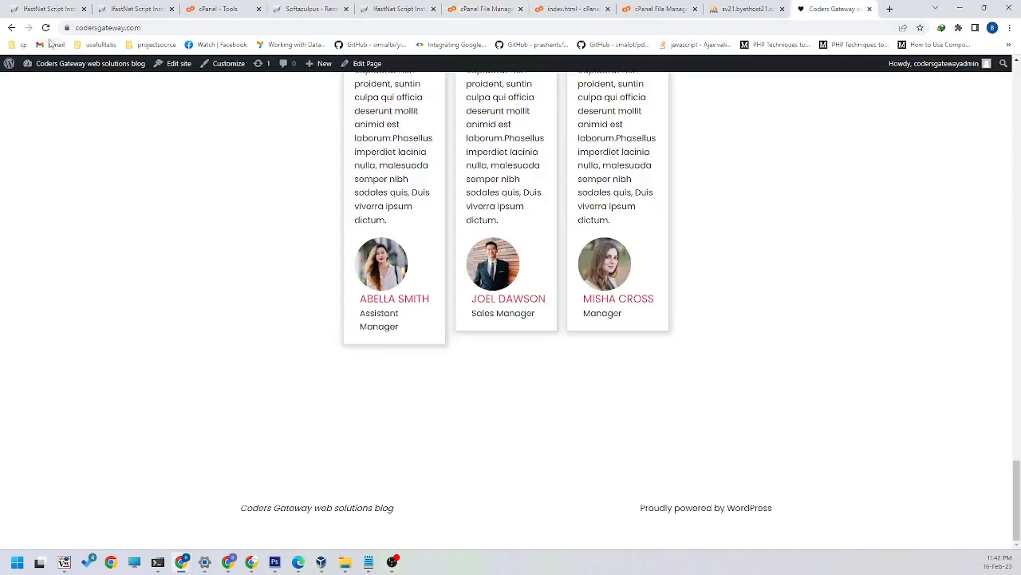
{"action": "left_click", "coordinate": [45, 28]}
{"action": "left_click_drag", "start_coordinate": [199, 85], "coordinate": [226, 176]}
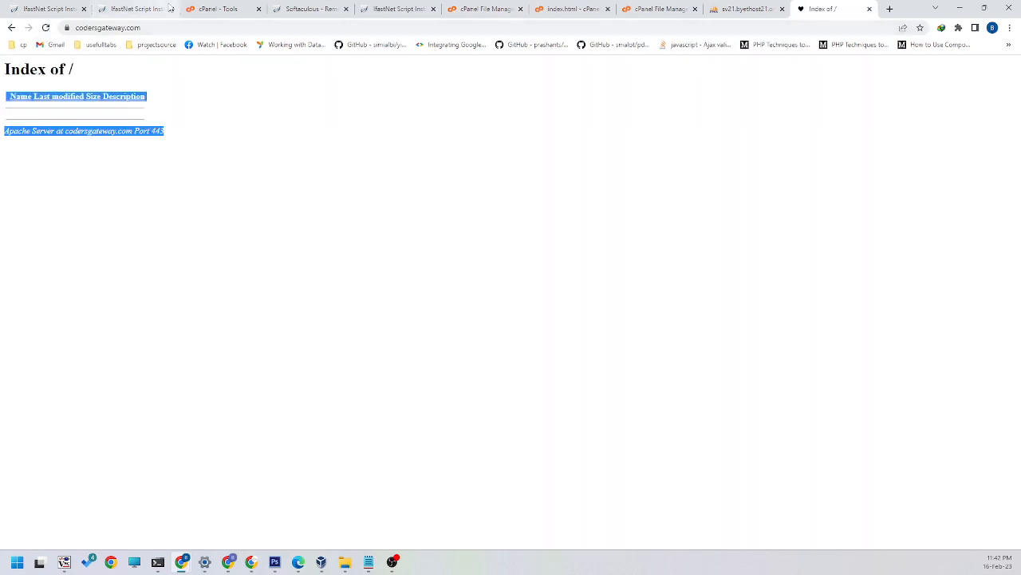
{"action": "left_click", "coordinate": [987, 9]}
{"action": "left_click", "coordinate": [307, 120]}
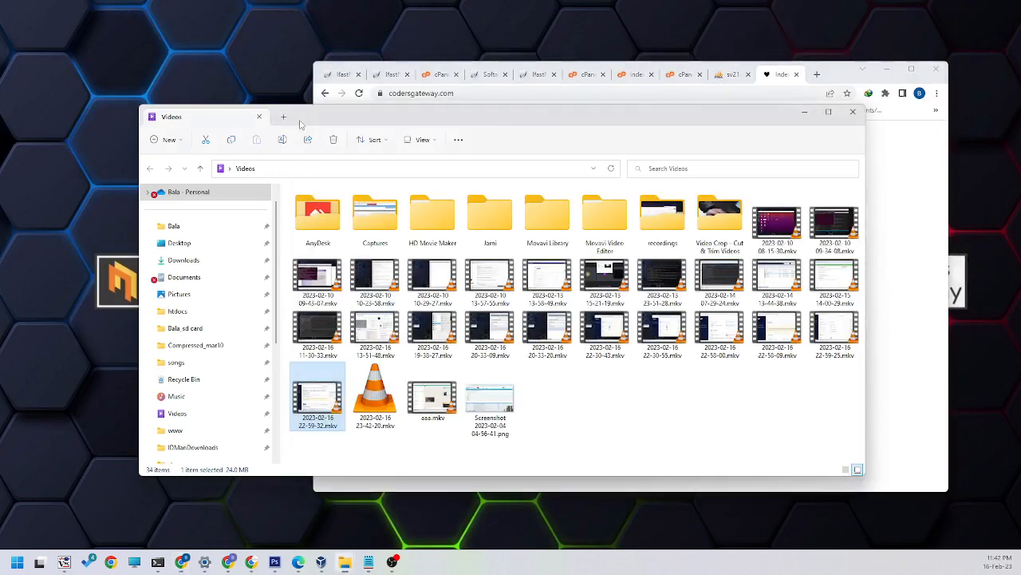
{"action": "left_click", "coordinate": [805, 114]}
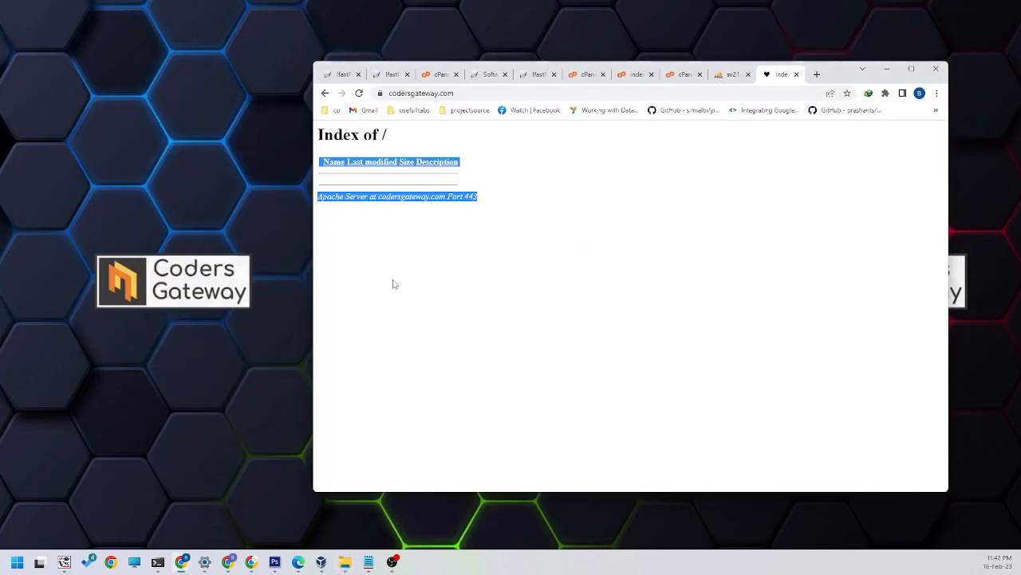
{"action": "left_click", "coordinate": [455, 248]}
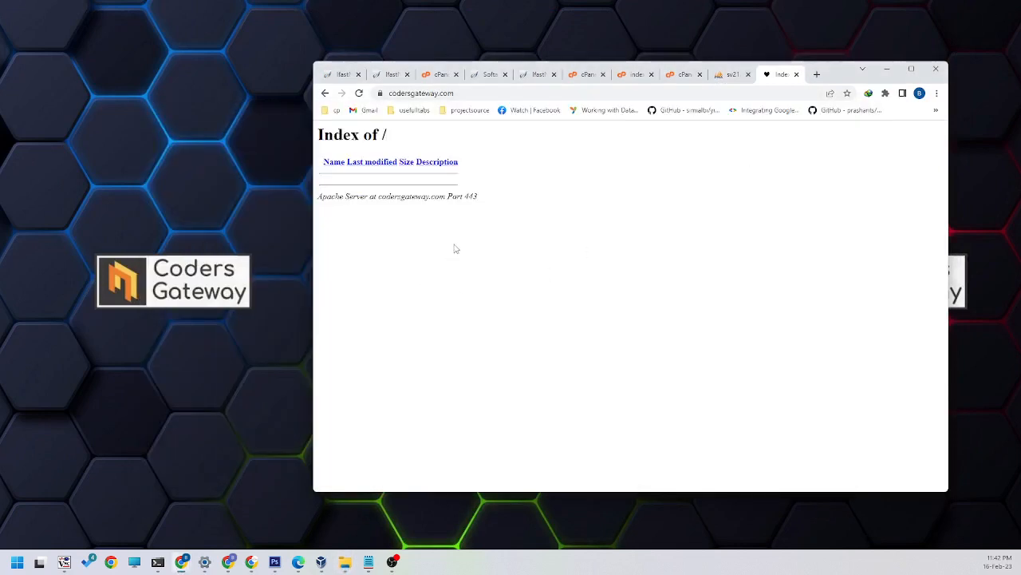
Step: Reload the cPanel Tools page and open the Softaculous Apps Installer from it
{"action": "left_click", "coordinate": [437, 75]}
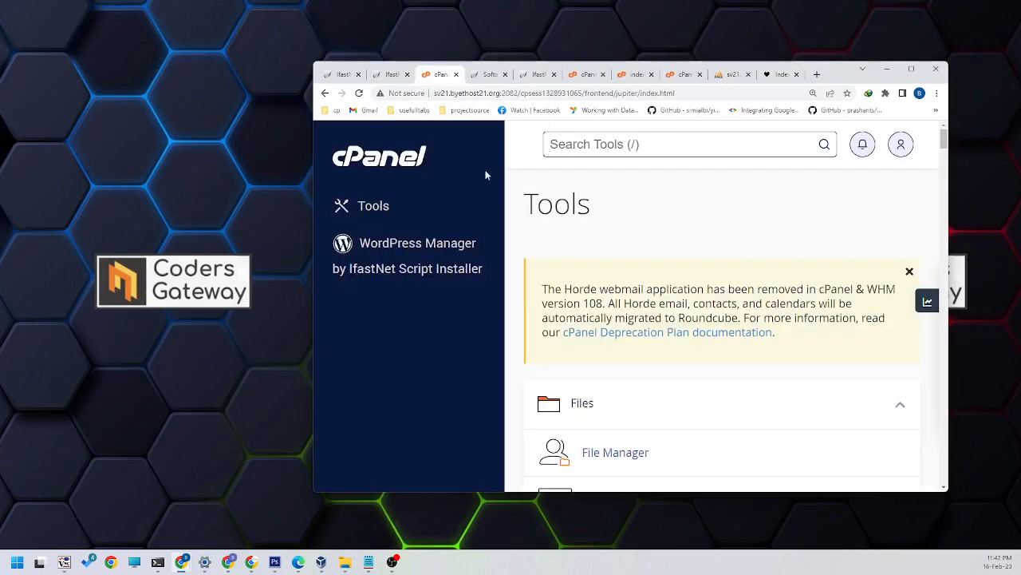
{"action": "left_click", "coordinate": [377, 209]}
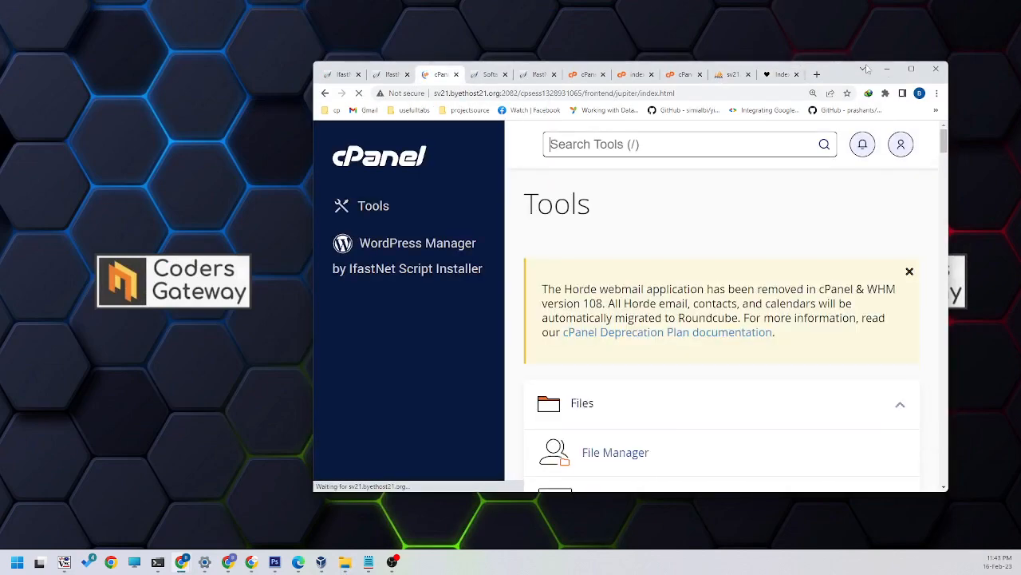
{"action": "left_click", "coordinate": [909, 71]}
{"action": "scroll", "coordinate": [447, 279], "scroll_direction": "down", "scroll_amount": 15}
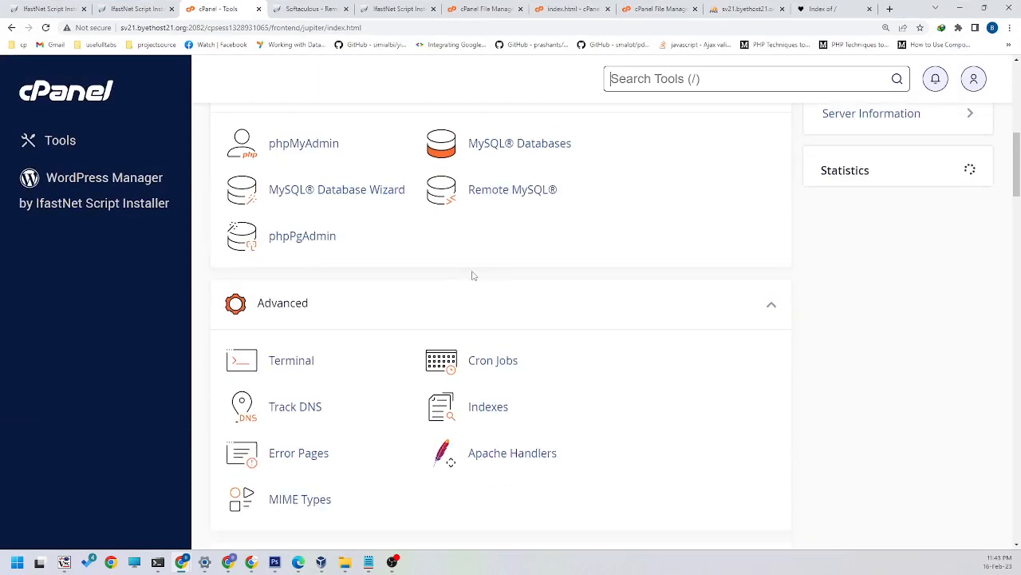
{"action": "scroll", "coordinate": [437, 286], "scroll_direction": "down", "scroll_amount": 6}
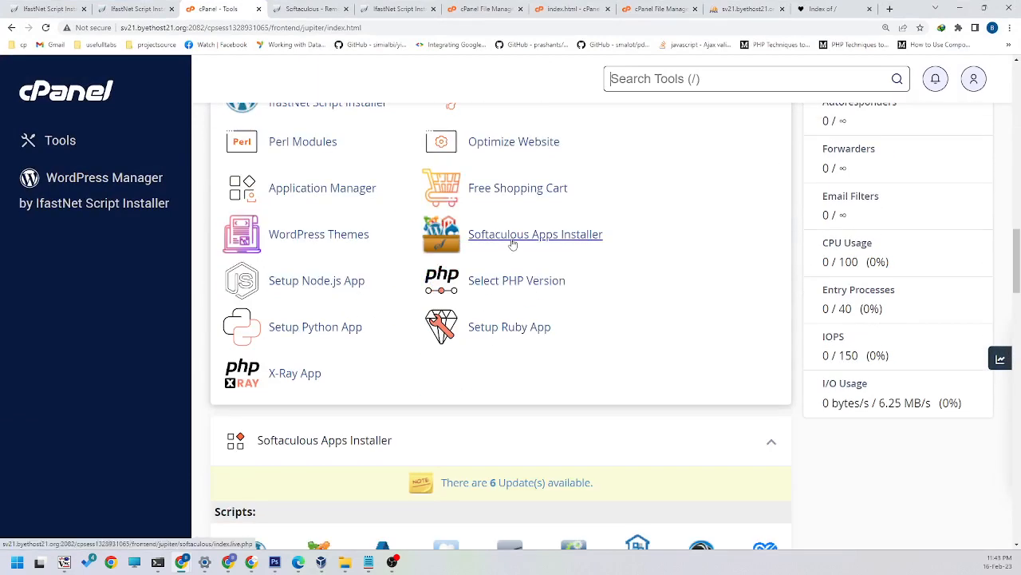
{"action": "scroll", "coordinate": [495, 241], "scroll_direction": "up", "scroll_amount": 1}
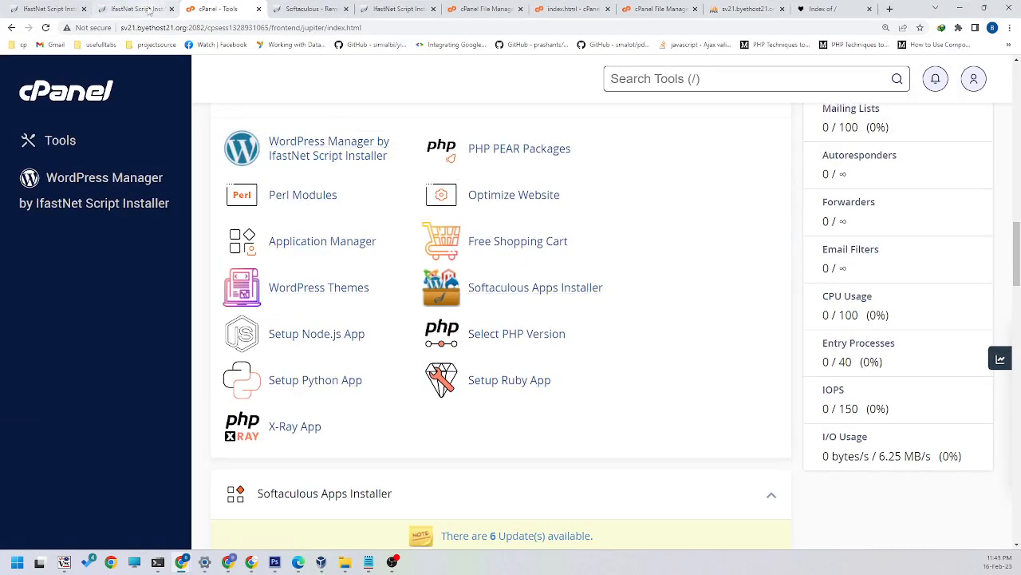
{"action": "left_click", "coordinate": [504, 289]}
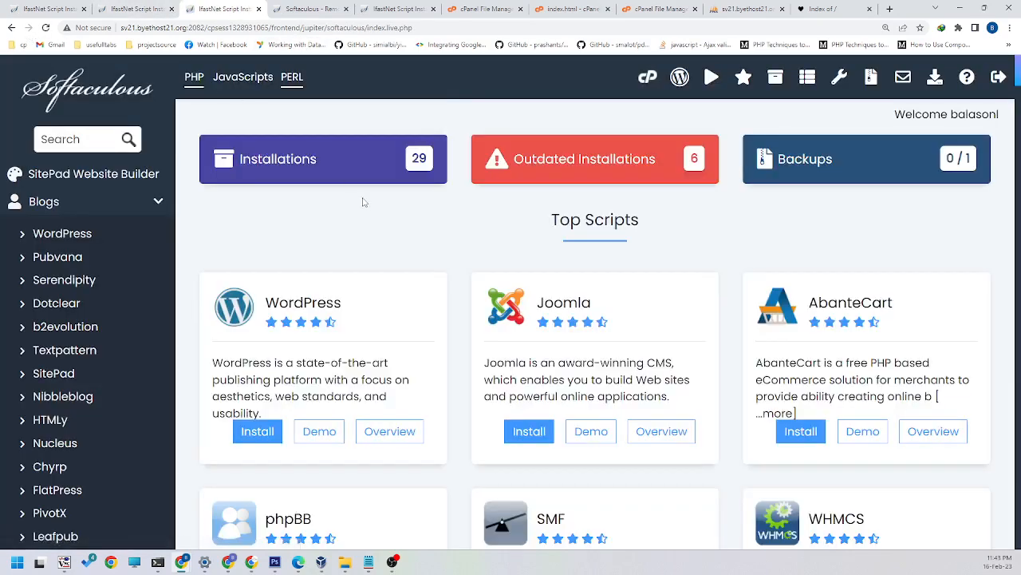
Step: Search the script catalogue for "drupa" and open the Drupal page
{"action": "scroll", "coordinate": [359, 201], "scroll_direction": "down", "scroll_amount": 2}
{"action": "scroll", "coordinate": [648, 237], "scroll_direction": "down", "scroll_amount": 5}
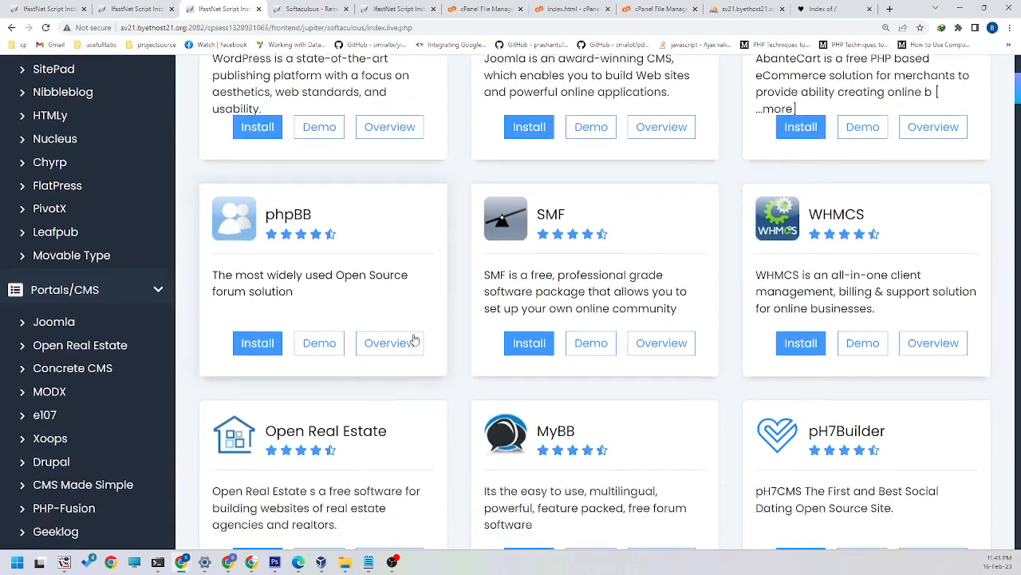
{"action": "scroll", "coordinate": [559, 317], "scroll_direction": "down", "scroll_amount": 2}
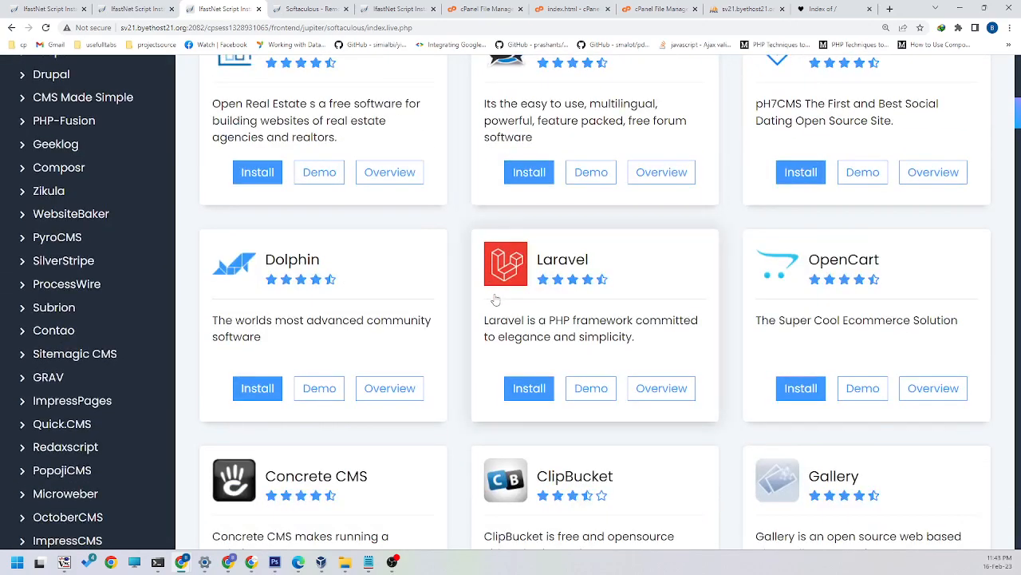
{"action": "scroll", "coordinate": [494, 300], "scroll_direction": "down", "scroll_amount": 2}
{"action": "scroll", "coordinate": [494, 287], "scroll_direction": "up", "scroll_amount": 9}
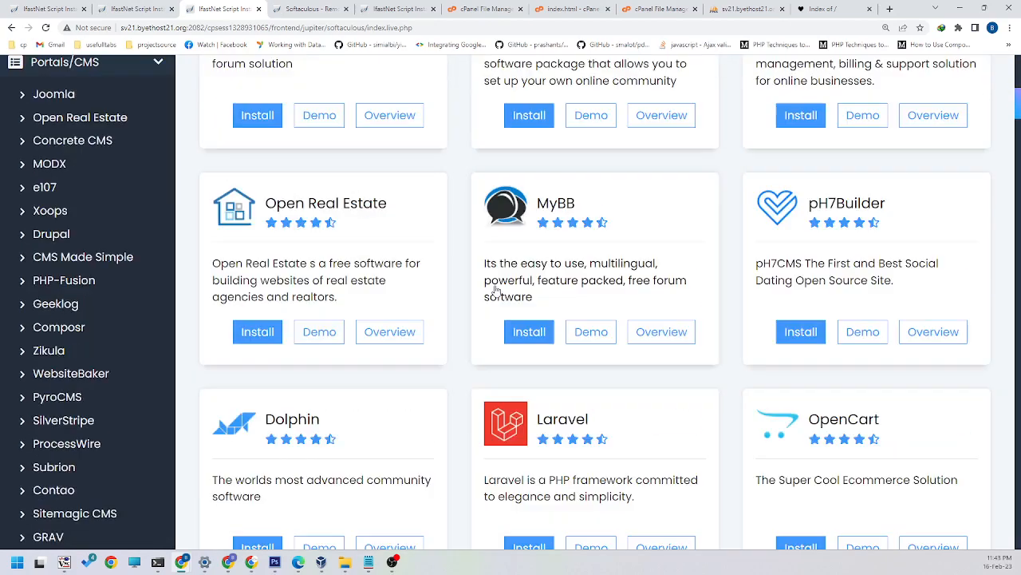
{"action": "scroll", "coordinate": [494, 275], "scroll_direction": "up", "scroll_amount": 4}
{"action": "left_click", "coordinate": [91, 139]}
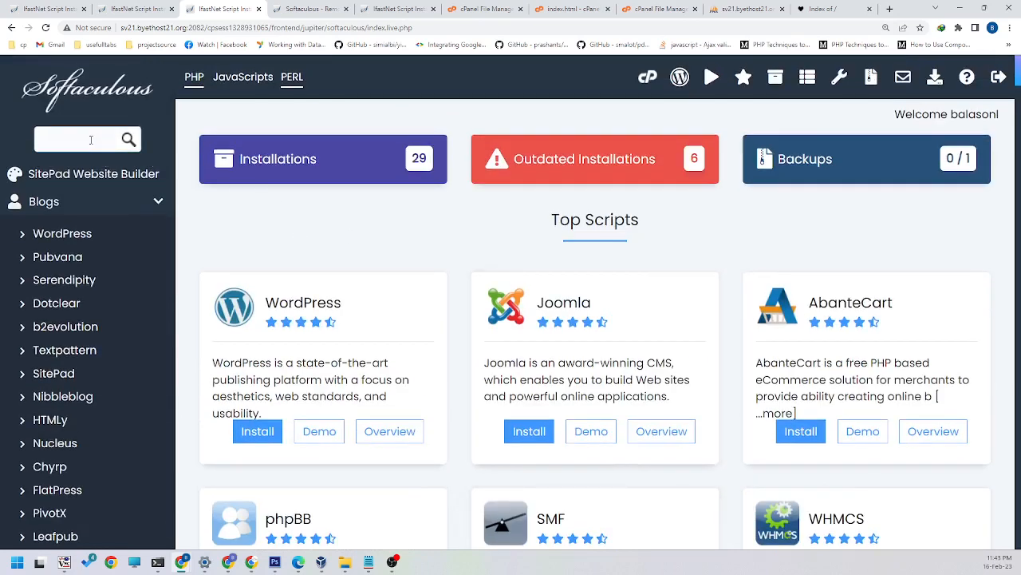
{"action": "type", "text": "drupa"}
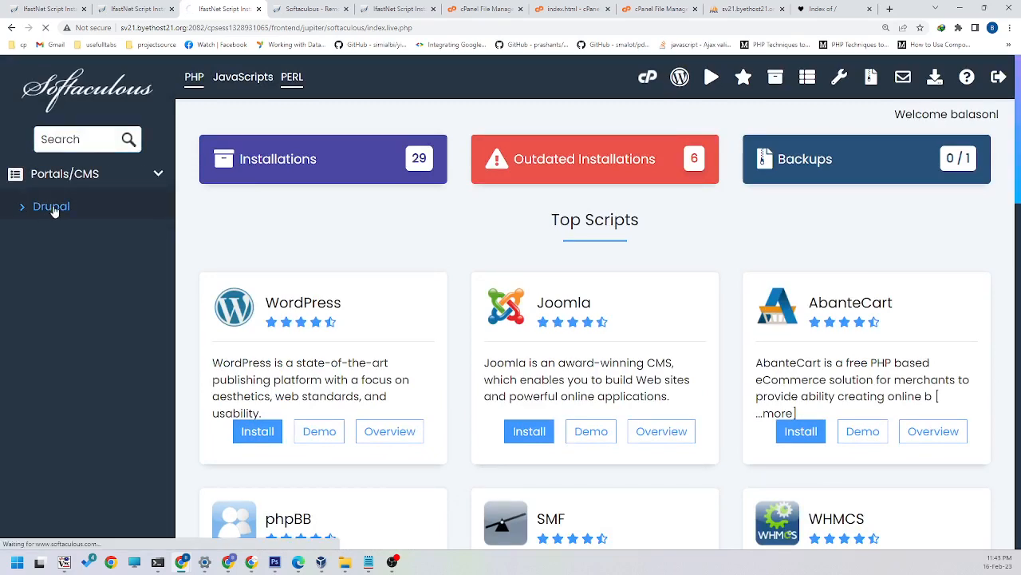
{"action": "left_click", "coordinate": [52, 208]}
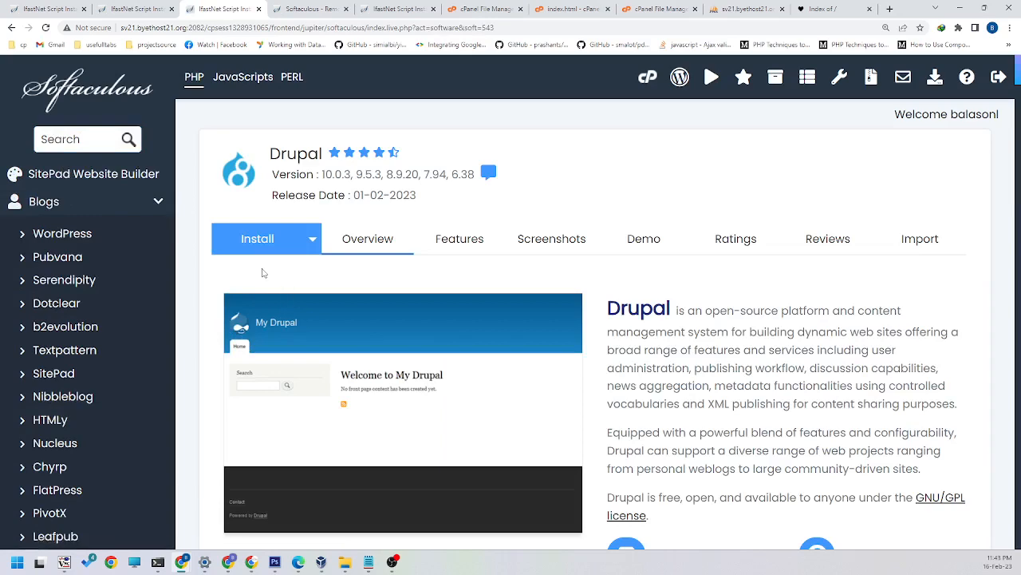
Step: Start a new Drupal installation from its overview page to open the setup form
{"action": "scroll", "coordinate": [447, 258], "scroll_direction": "down", "scroll_amount": 1}
{"action": "scroll", "coordinate": [443, 272], "scroll_direction": "down", "scroll_amount": 1}
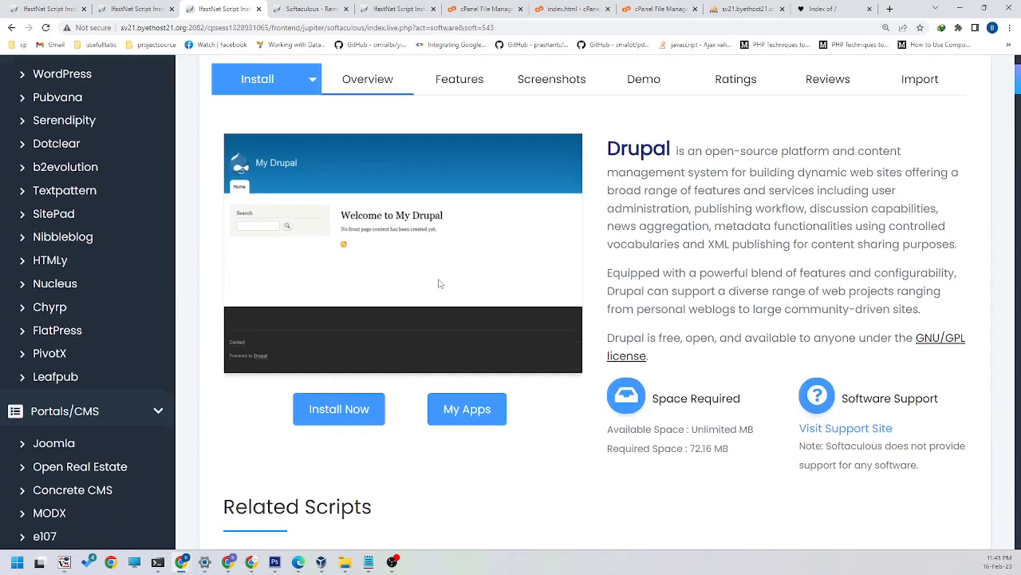
{"action": "scroll", "coordinate": [471, 246], "scroll_direction": "up", "scroll_amount": 3}
{"action": "scroll", "coordinate": [388, 292], "scroll_direction": "down", "scroll_amount": 5}
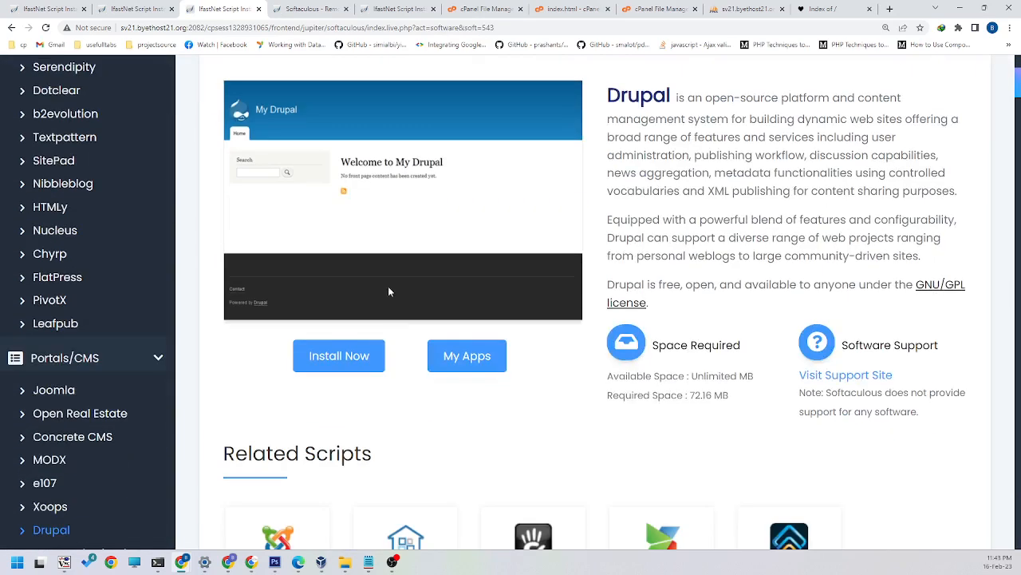
{"action": "left_click", "coordinate": [354, 356]}
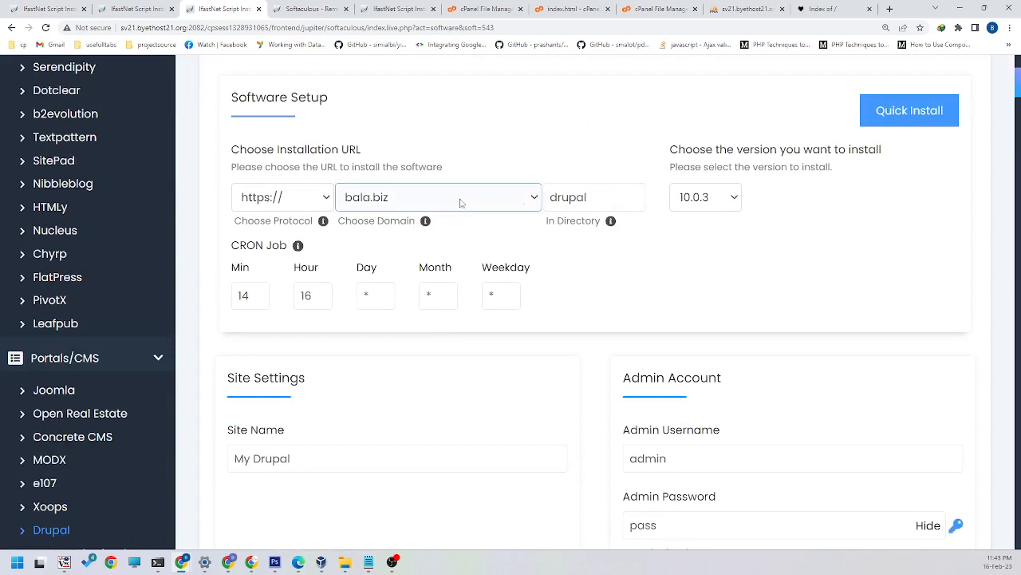
{"action": "left_click", "coordinate": [297, 199]}
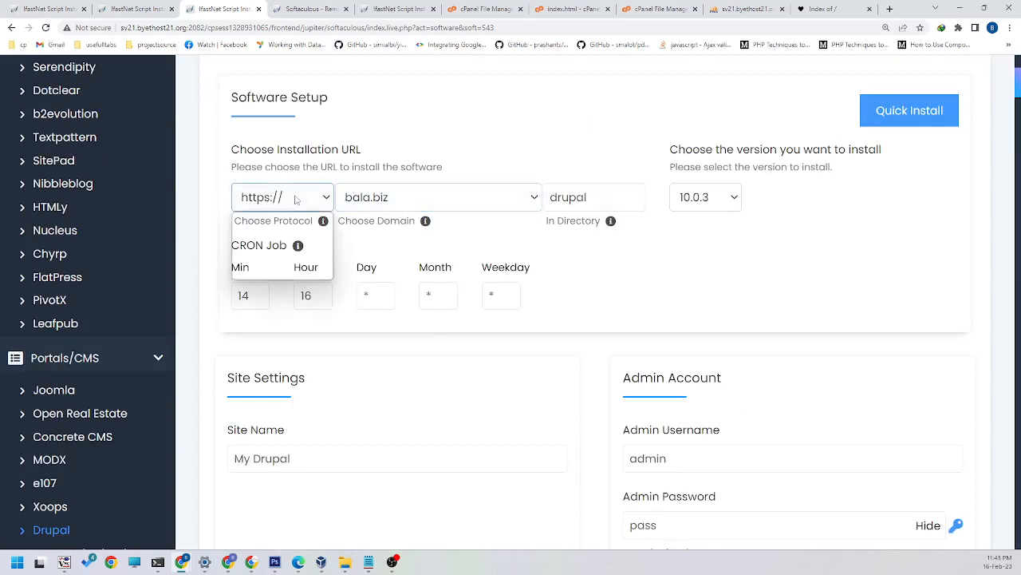
{"action": "left_click", "coordinate": [299, 201]}
{"action": "key", "text": "Tab"}
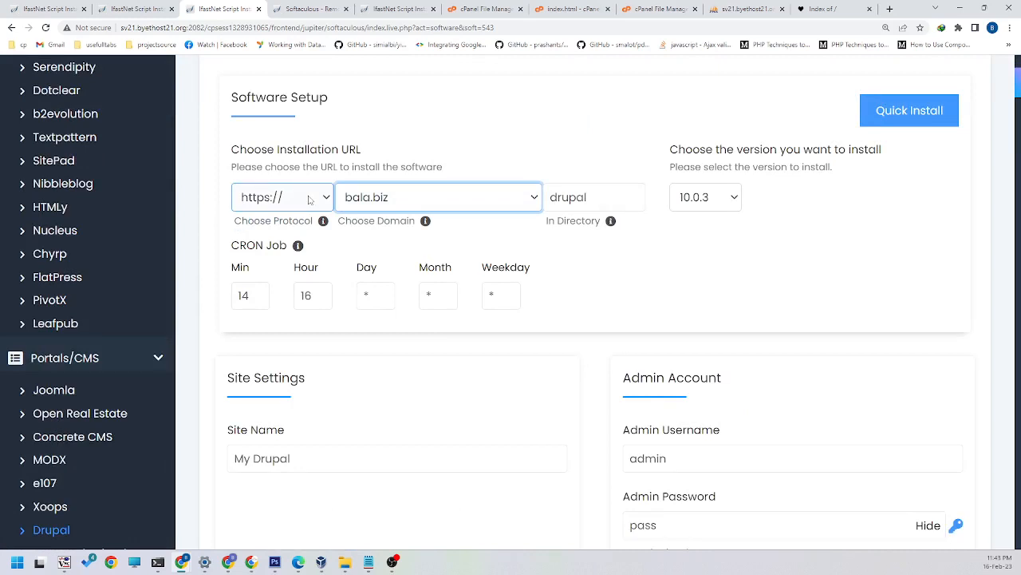
{"action": "key", "text": "Down"}
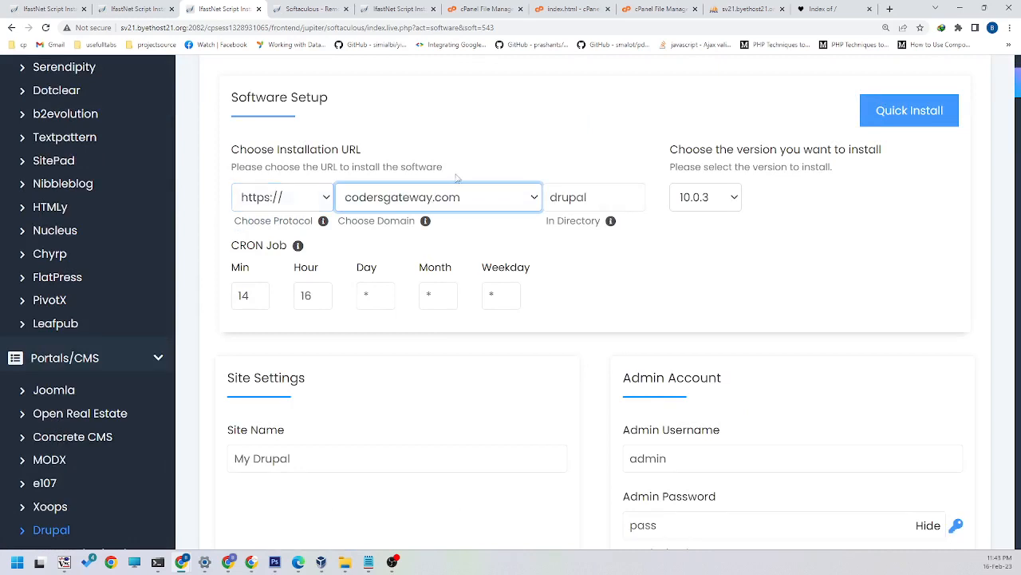
{"action": "key", "text": "Tab"}
{"action": "key", "text": "BackSpace"}
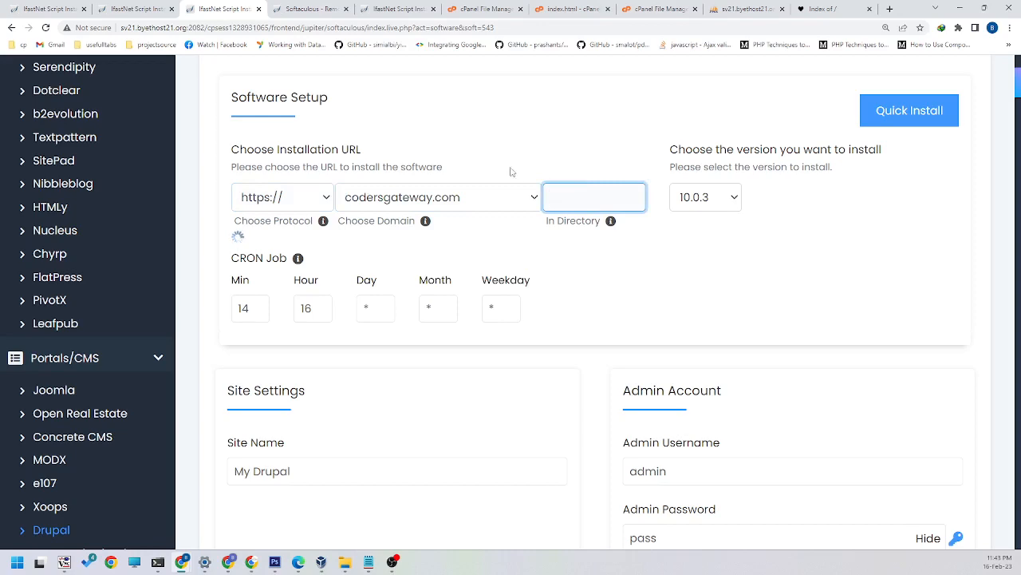
{"action": "left_click", "coordinate": [878, 287]}
Step: Set the site name to "Coders Gateway web solutions"
{"action": "scroll", "coordinate": [391, 324], "scroll_direction": "down", "scroll_amount": 2}
{"action": "left_click", "coordinate": [312, 290]}
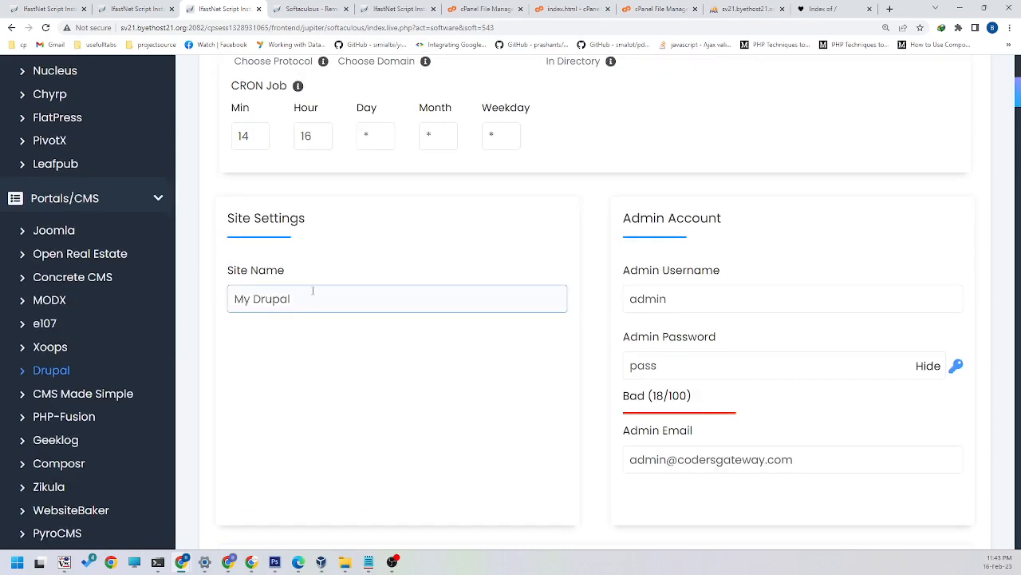
{"action": "key", "text": "ctrl+a"}
{"action": "type", "text": "C"}
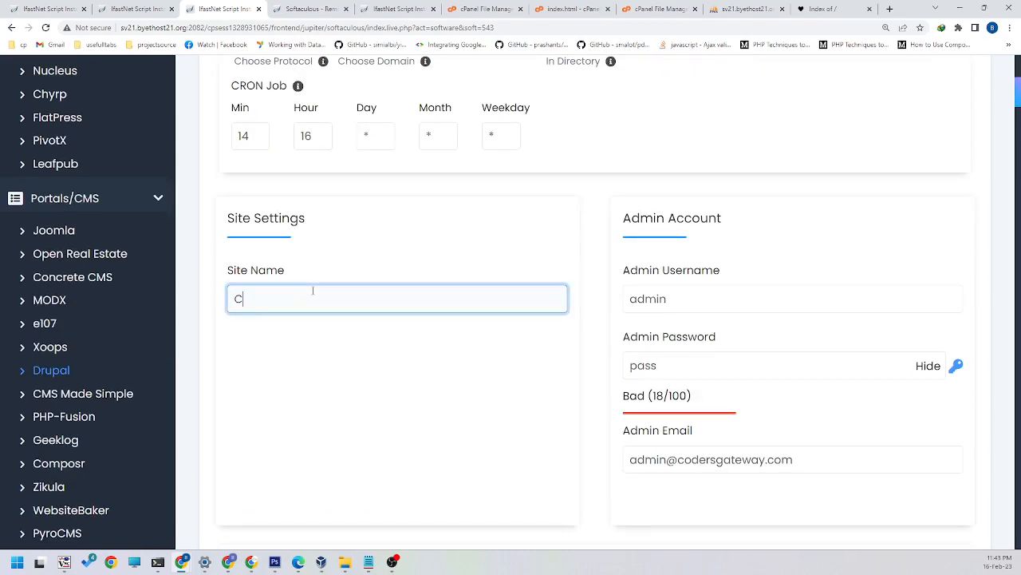
{"action": "type", "text": "oders Gat"}
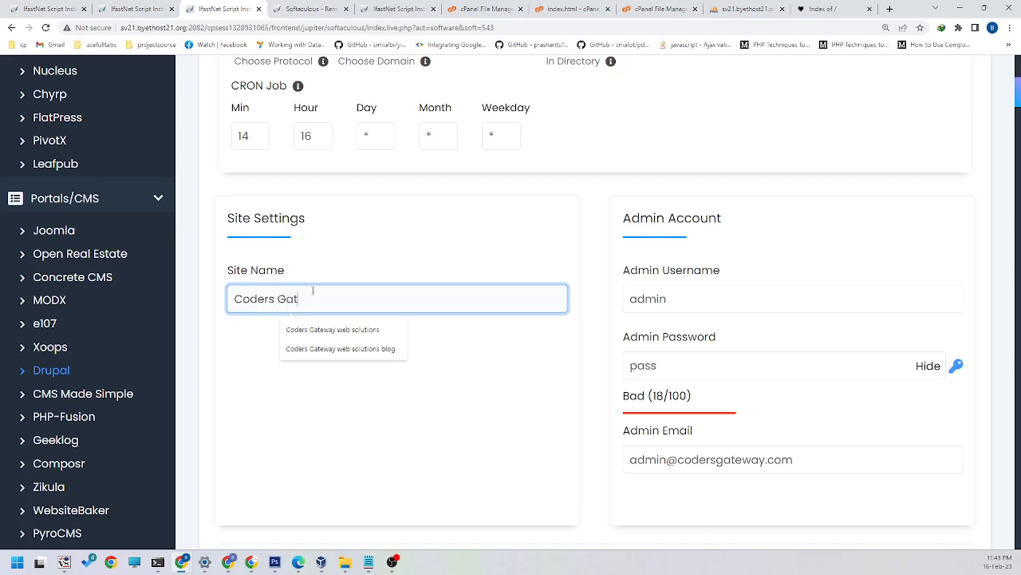
{"action": "type", "text": "w"}
{"action": "key", "text": "BackSpace"}
{"action": "type", "text": "way"}
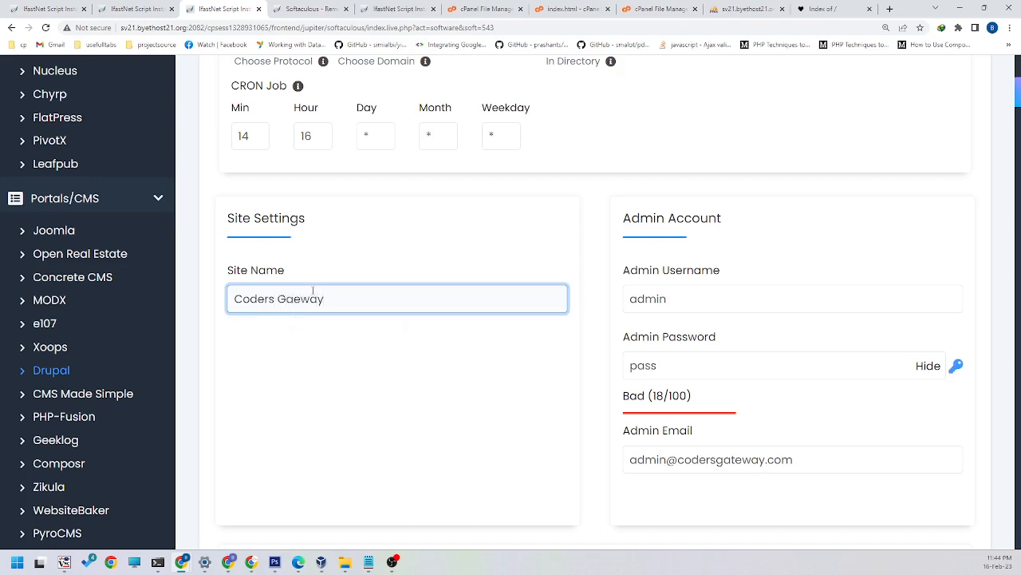
{"action": "type", "text": " we"}
{"action": "key", "text": "BackSpace"}
{"action": "key", "text": "BackSpace"}
{"action": "key", "text": "BackSpace"}
{"action": "key", "text": "BackSpace"}
{"action": "key", "text": "BackSpace"}
{"action": "key", "text": "BackSpace"}
{"action": "key", "text": "BackSpace"}
{"action": "key", "text": "BackSpace"}
{"action": "key", "text": "BackSpace"}
{"action": "key", "text": "BackSpace"}
{"action": "key", "text": "BackSpace"}
{"action": "key", "text": "BackSpace"}
{"action": "key", "text": "BackSpace"}
{"action": "key", "text": "BackSpace"}
{"action": "key", "text": "BackSpace"}
{"action": "key", "text": "BackSpace"}
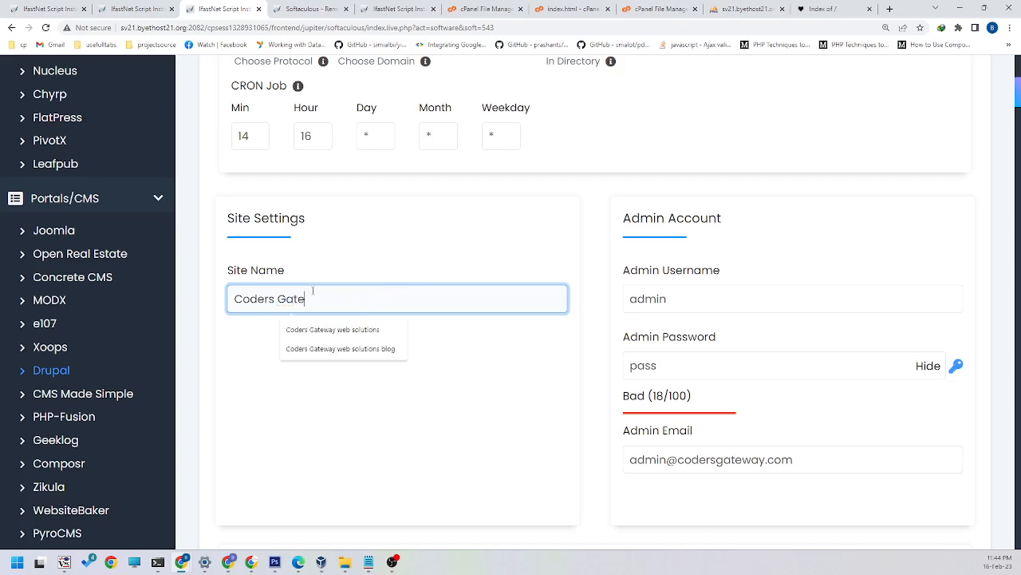
{"action": "type", "text": "teway web solutions"}
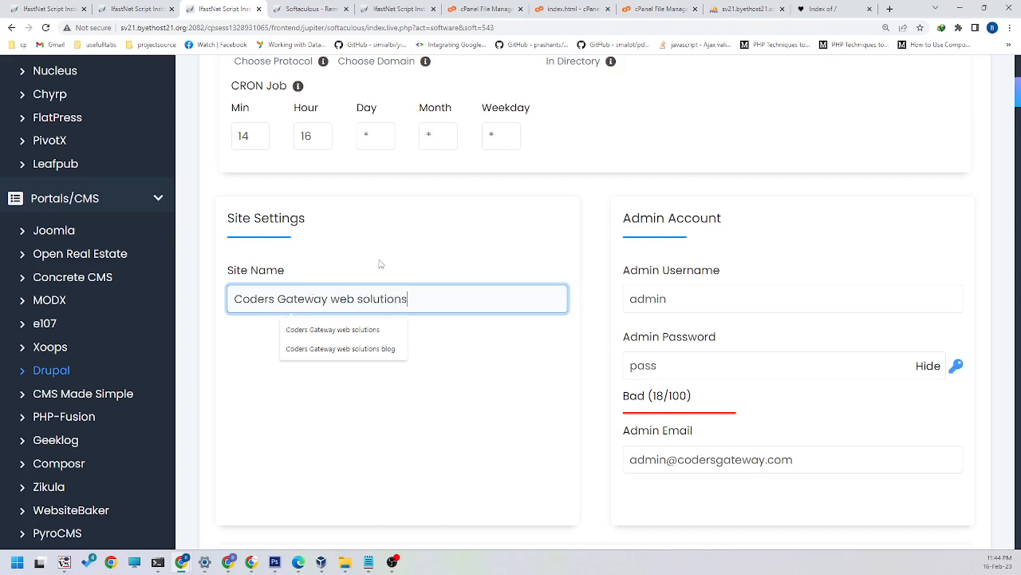
{"action": "left_click", "coordinate": [380, 265]}
Step: Set the admin username to "cgadmin" in the admin account settings
{"action": "scroll", "coordinate": [380, 264], "scroll_direction": "down", "scroll_amount": 1}
{"action": "left_click_drag", "start_coordinate": [684, 200], "coordinate": [537, 204]}
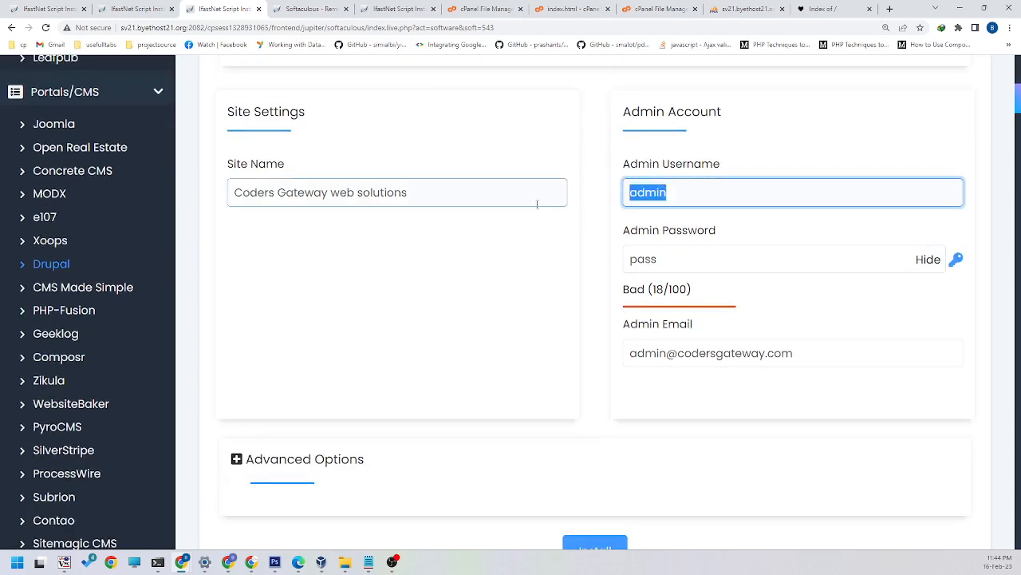
{"action": "type", "text": "d"}
{"action": "key", "text": "BackSpace"}
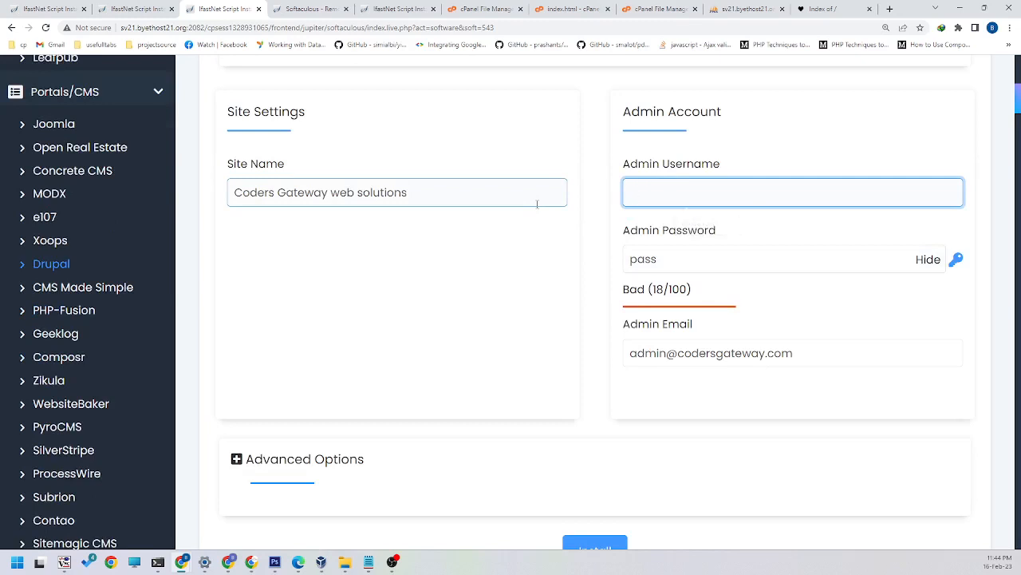
{"action": "type", "text": "G"}
{"action": "key", "text": "BackSpace"}
{"action": "type", "text": "C"}
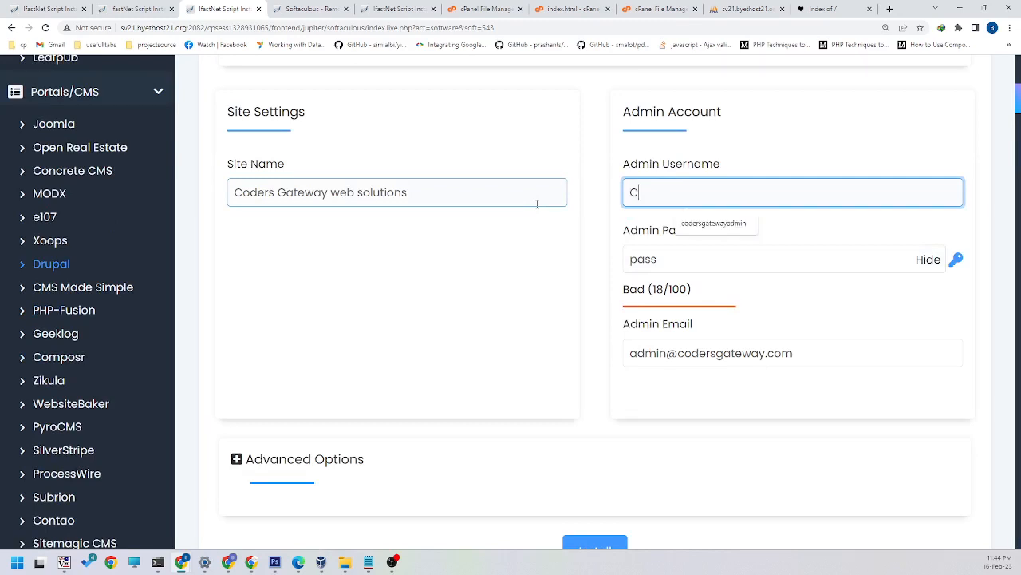
{"action": "type", "text": "gA"}
{"action": "key", "text": "BackSpace"}
{"action": "key", "text": "BackSpace"}
{"action": "key", "text": "BackSpace"}
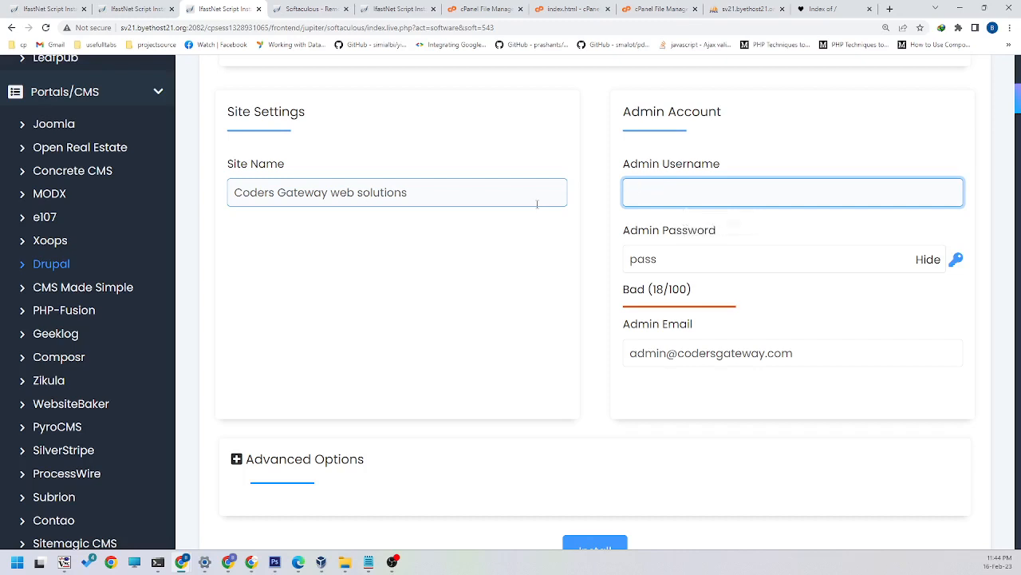
{"action": "type", "text": "cgadmin"}
Step: Generate a new random admin password, regenerating it several times
{"action": "double_click", "coordinate": [696, 263]}
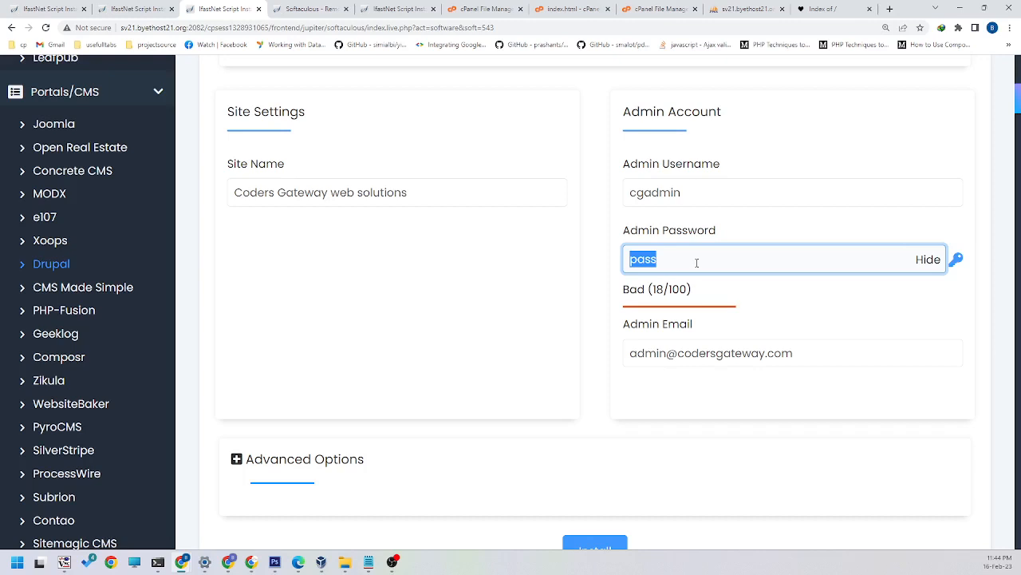
{"action": "left_click", "coordinate": [961, 262]}
{"action": "left_click", "coordinate": [958, 261]}
{"action": "left_click", "coordinate": [959, 262]}
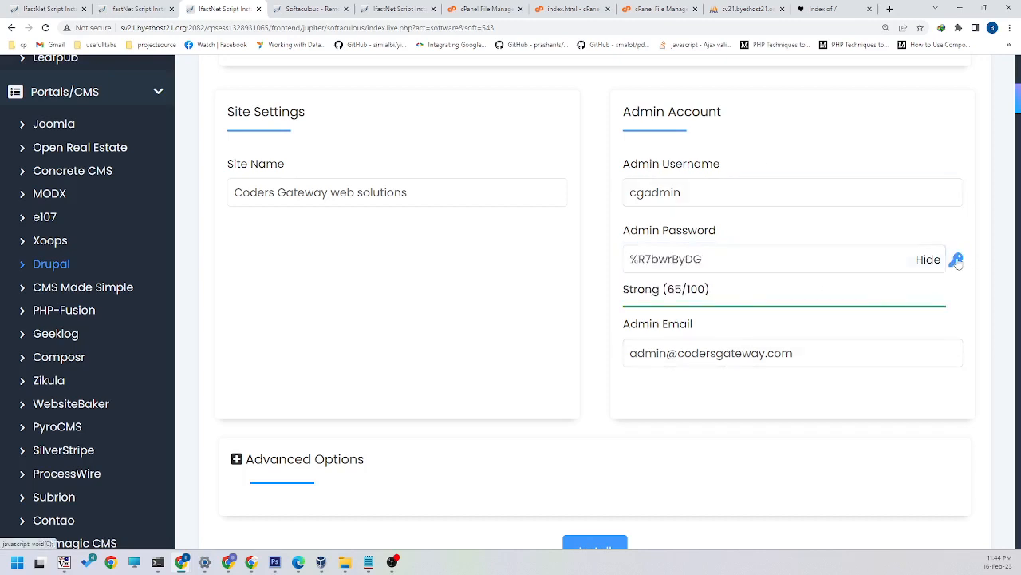
{"action": "left_click", "coordinate": [958, 262]}
Step: Copy the generated admin password into a Notepad note and append a second copy of it in the Admin Password field
{"action": "left_click_drag", "start_coordinate": [697, 260], "coordinate": [600, 260]}
{"action": "key", "text": "ctrl+c"}
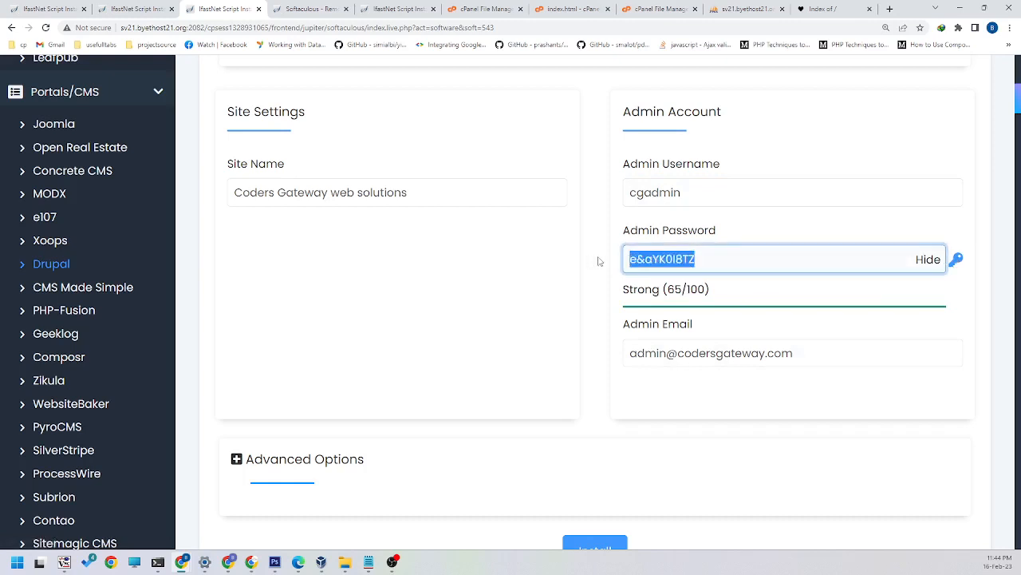
{"action": "left_click", "coordinate": [369, 563]}
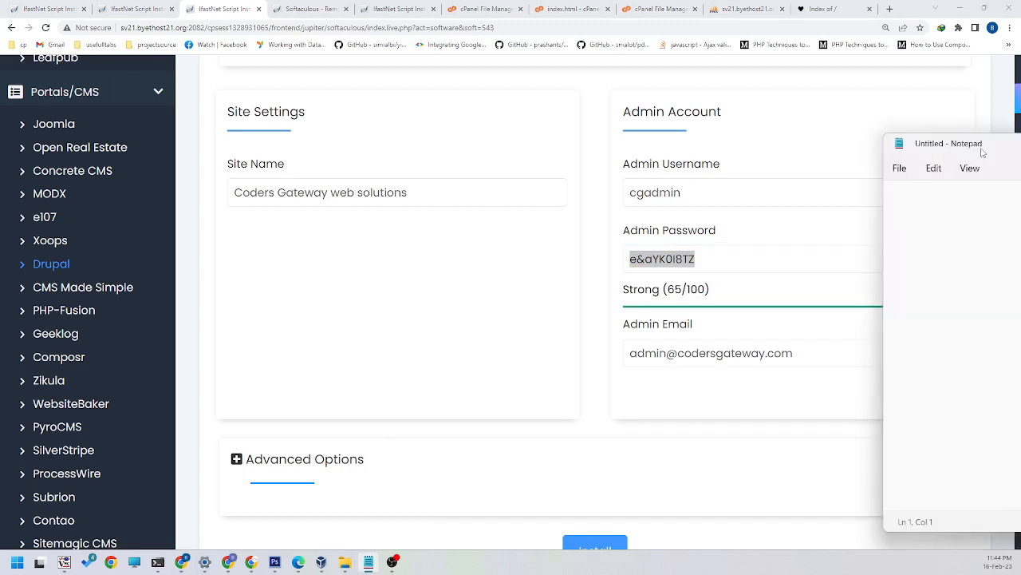
{"action": "key", "text": "Return"}
{"action": "key", "text": "Return"}
{"action": "key", "text": "ctrl+v"}
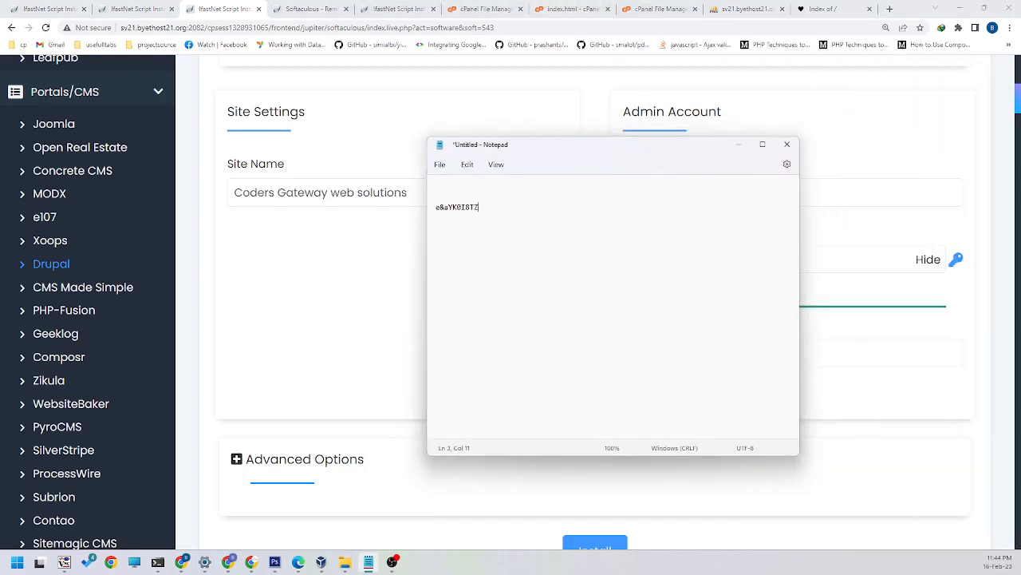
{"action": "left_click", "coordinate": [743, 147]}
{"action": "left_click", "coordinate": [754, 254]}
{"action": "key", "text": "ctrl+v"}
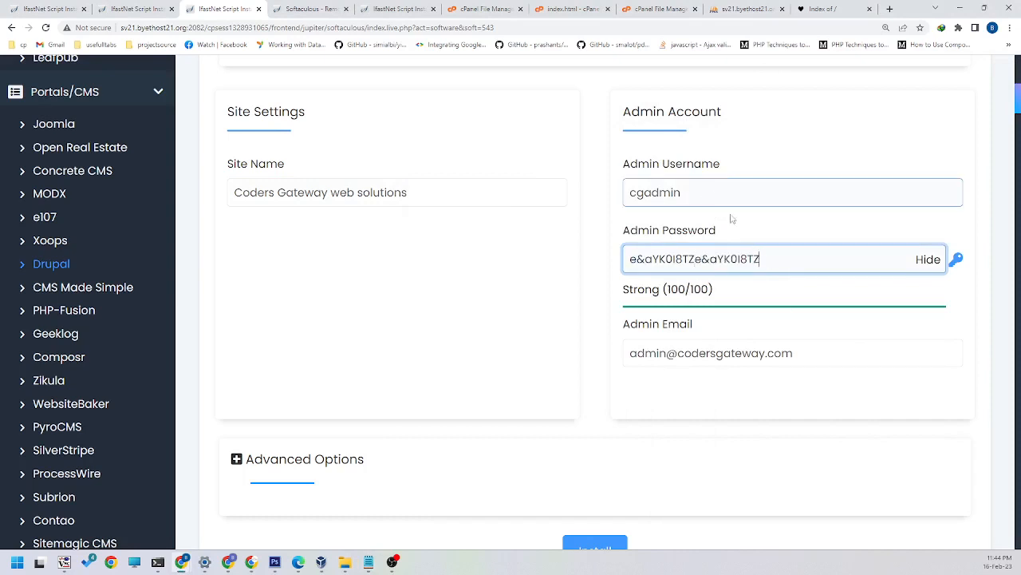
Step: Replace the default admin email with the administrator's own address on the codersgateway.com domain
{"action": "scroll", "coordinate": [743, 349], "scroll_direction": "down", "scroll_amount": 1}
{"action": "double_click", "coordinate": [664, 300]}
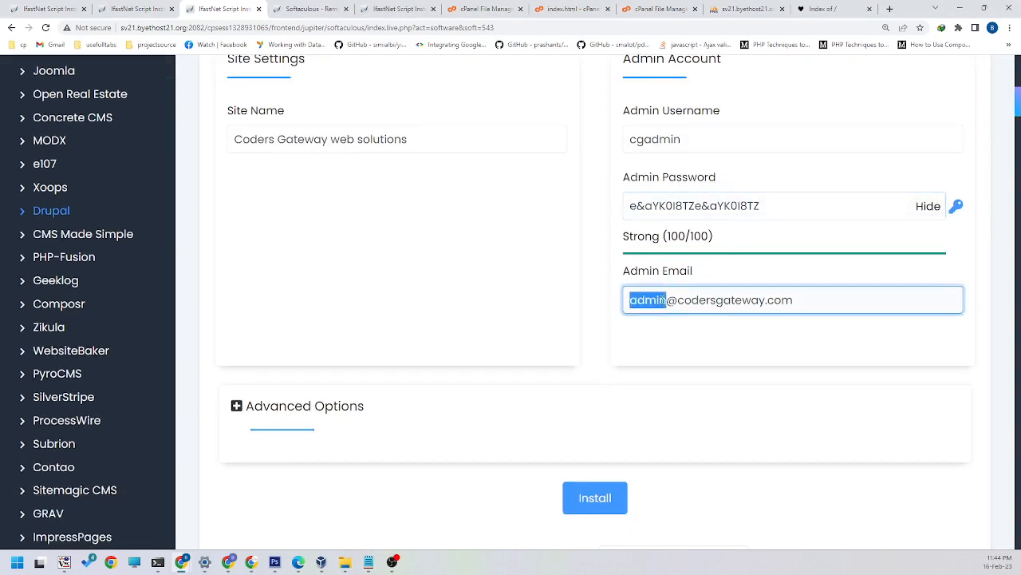
Step: Expand the advanced installation options and set the database name to "drucg" after its fixed prefix
{"action": "scroll", "coordinate": [558, 338], "scroll_direction": "down", "scroll_amount": 3}
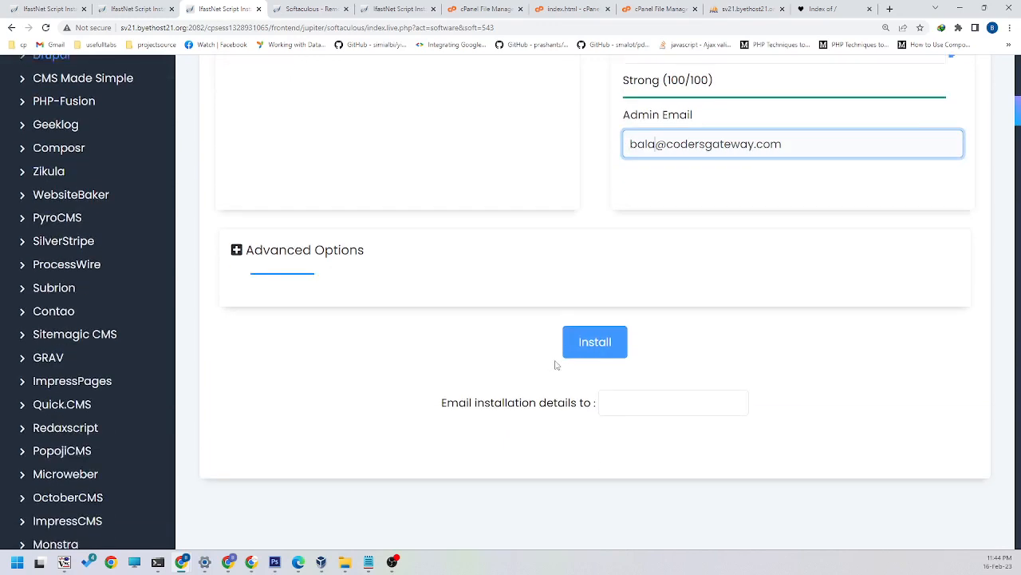
{"action": "left_click", "coordinate": [351, 246]}
{"action": "left_click", "coordinate": [389, 329]}
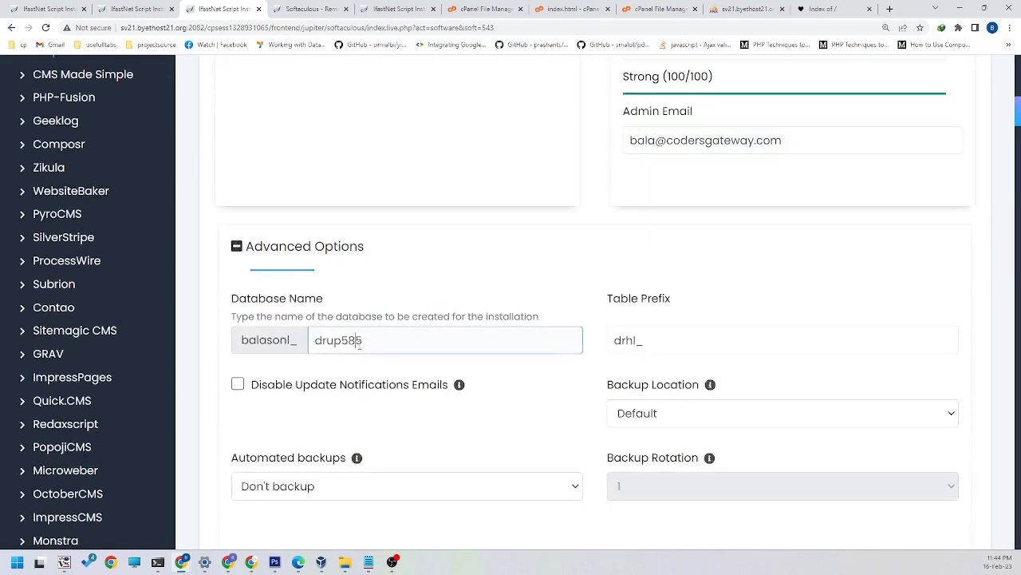
{"action": "double_click", "coordinate": [483, 331]}
{"action": "type", "text": "cgdru"}
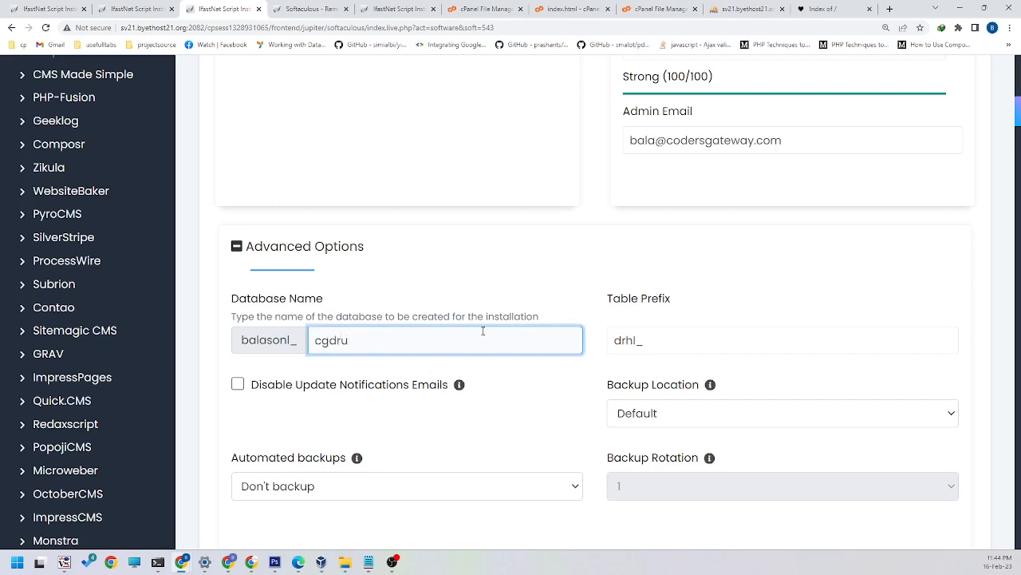
{"action": "left_click_drag", "start_coordinate": [329, 340], "coordinate": [365, 338]}
{"action": "key", "text": "BackSpace"}
{"action": "left_click", "coordinate": [316, 340]}
{"action": "type", "text": "dru"}
Step: Set the database table prefix to "drcg_"
{"action": "left_click", "coordinate": [638, 340]}
{"action": "left_click_drag", "start_coordinate": [626, 340], "coordinate": [632, 340]}
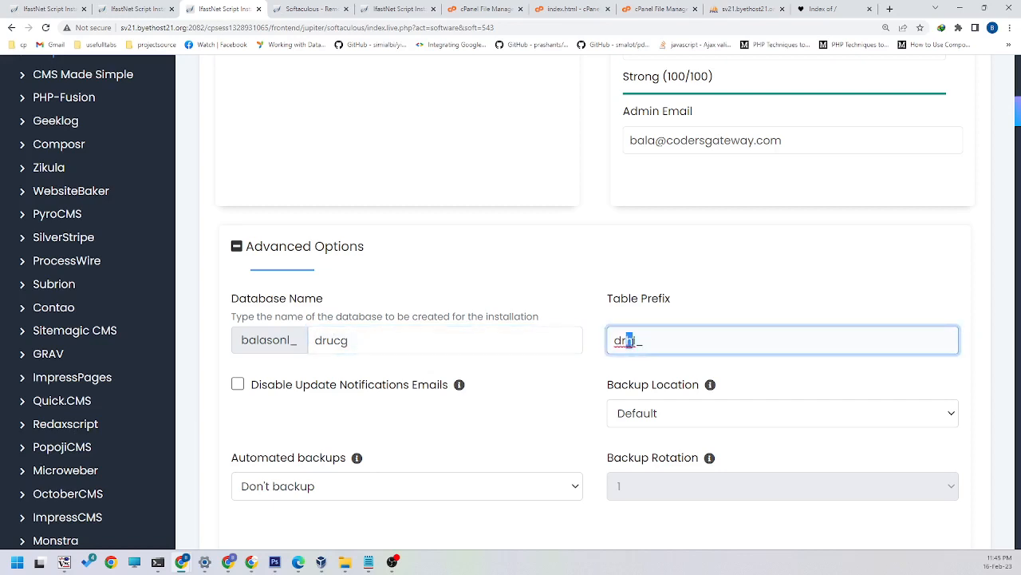
{"action": "type", "text": "cg"}
{"action": "scroll", "coordinate": [458, 322], "scroll_direction": "down", "scroll_amount": 2}
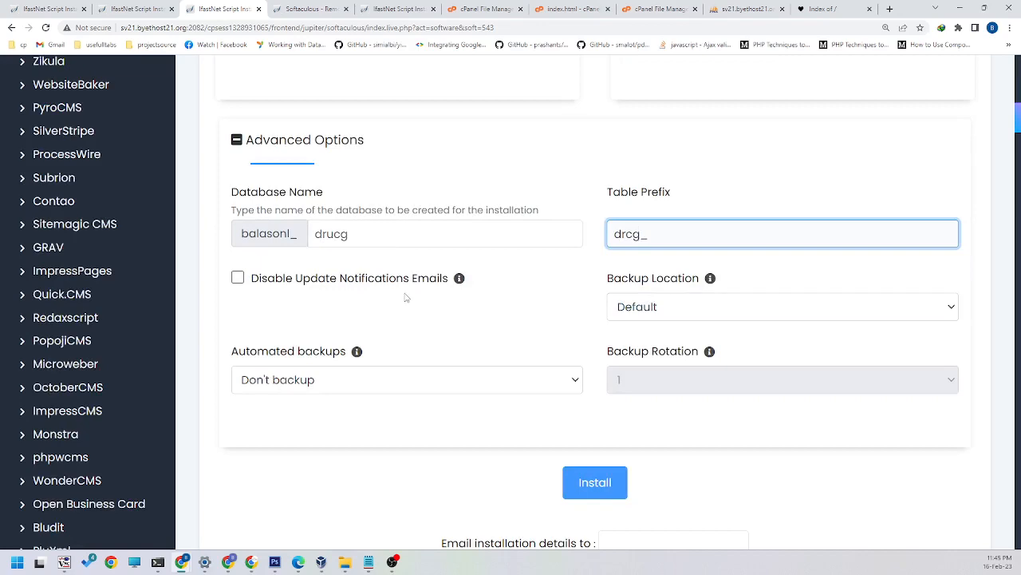
Step: Replace the password saved in the Notepad note with the full contents of the Admin Password field
{"action": "scroll", "coordinate": [598, 341], "scroll_direction": "up", "scroll_amount": 3}
{"action": "scroll", "coordinate": [598, 341], "scroll_direction": "up", "scroll_amount": 3}
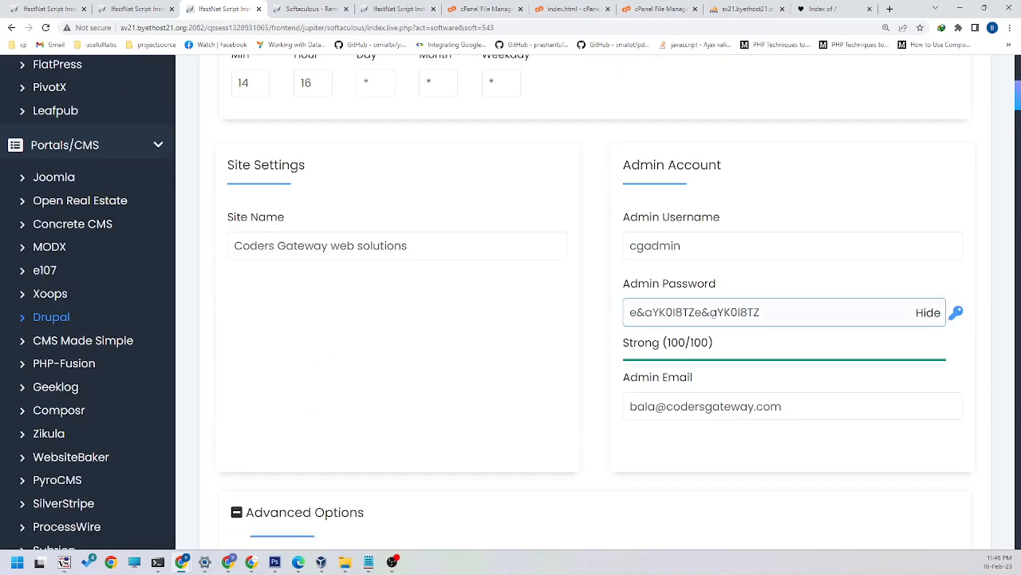
{"action": "left_click_drag", "start_coordinate": [760, 313], "coordinate": [630, 313]}
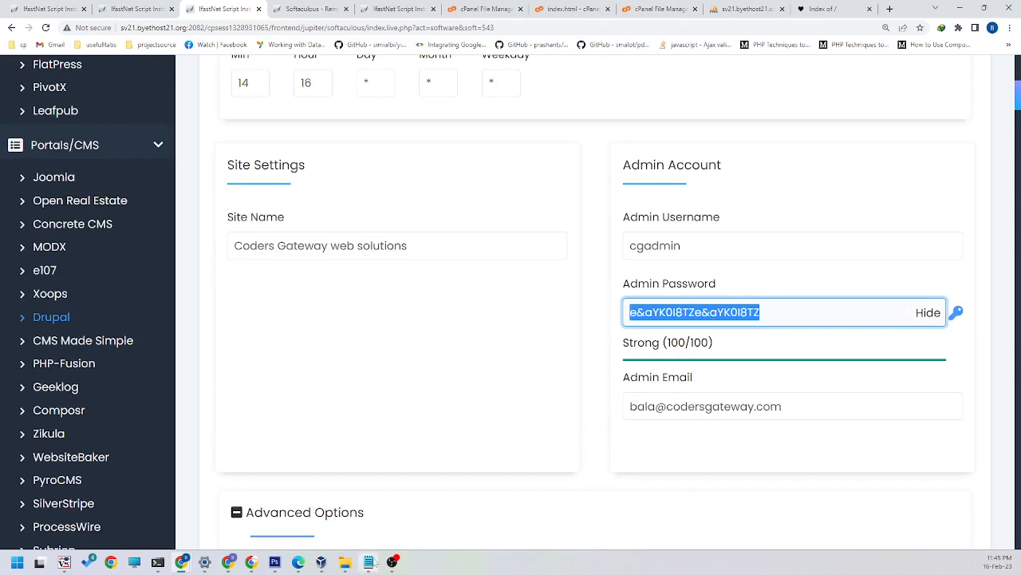
{"action": "left_click", "coordinate": [368, 562]}
{"action": "left_click_drag", "start_coordinate": [480, 208], "coordinate": [418, 211]}
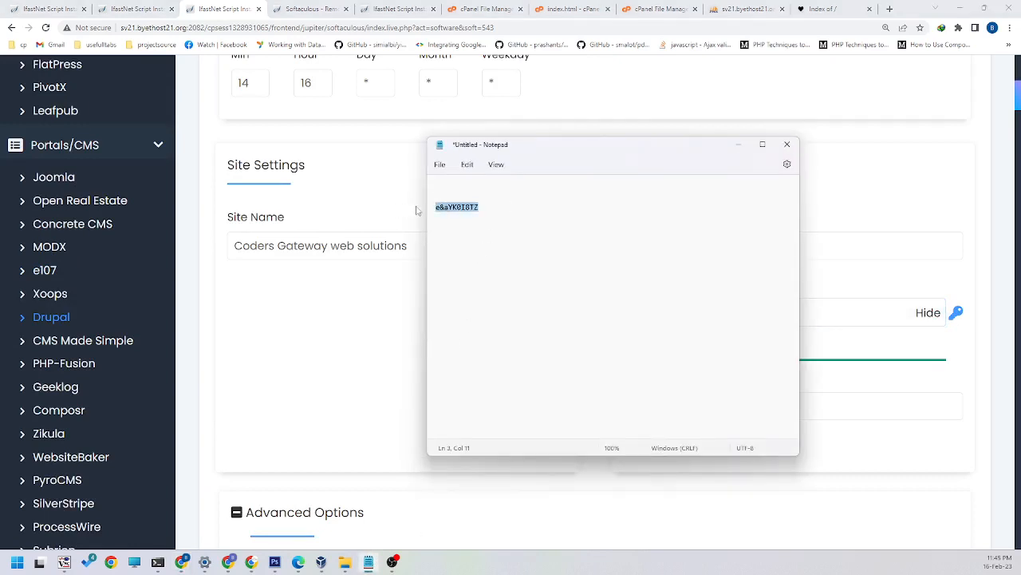
{"action": "key", "text": "ctrl+v"}
{"action": "key", "text": "ctrl+v"}
{"action": "left_click", "coordinate": [739, 144]}
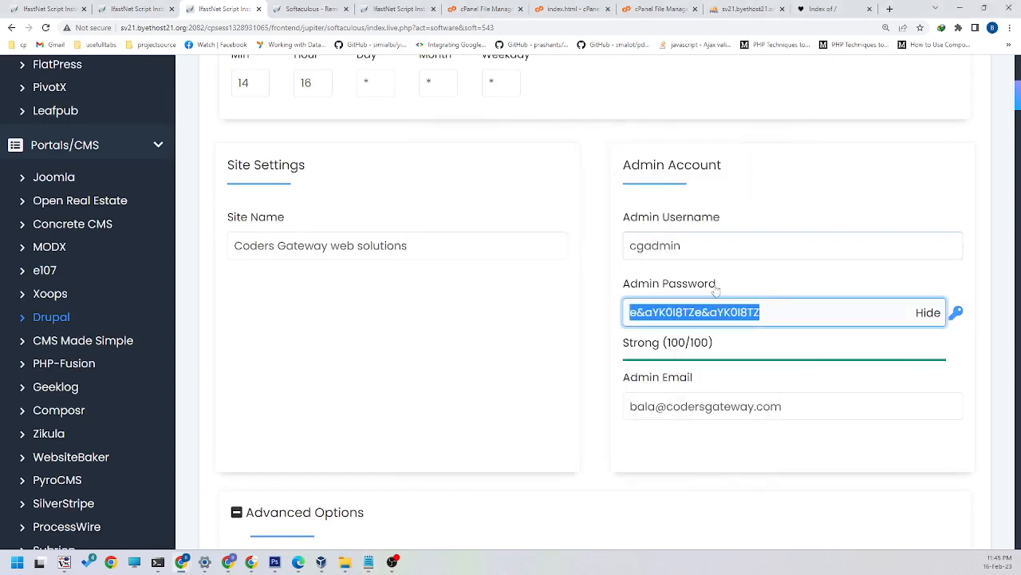
Step: Copy the admin username onto the line above the saved password in Notepad, and return to the installation form
{"action": "key", "text": "shift+Tab"}
{"action": "key", "text": "ctrl+c"}
{"action": "key", "text": "alt+Tab"}
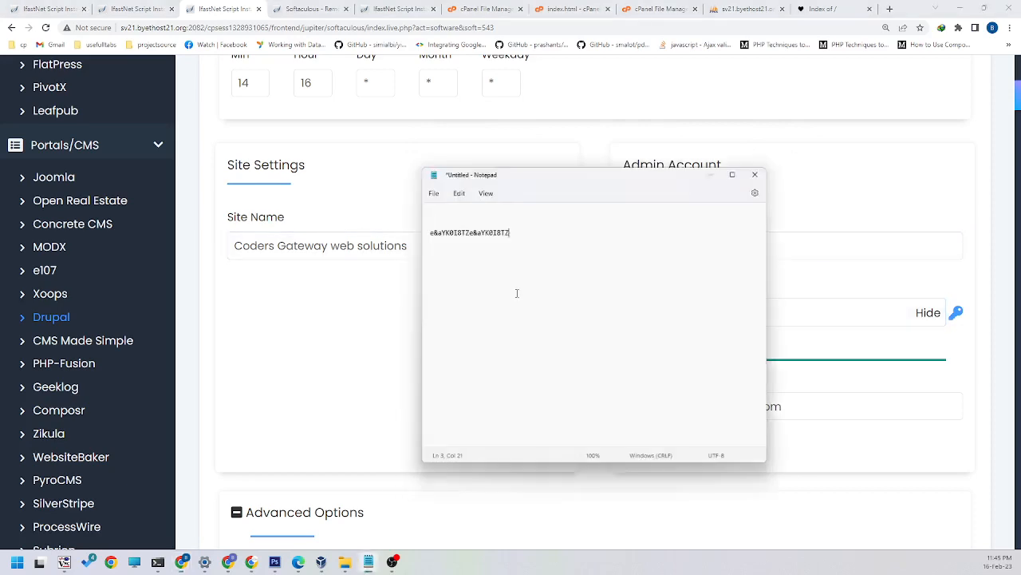
{"action": "key", "text": "ctrl+v"}
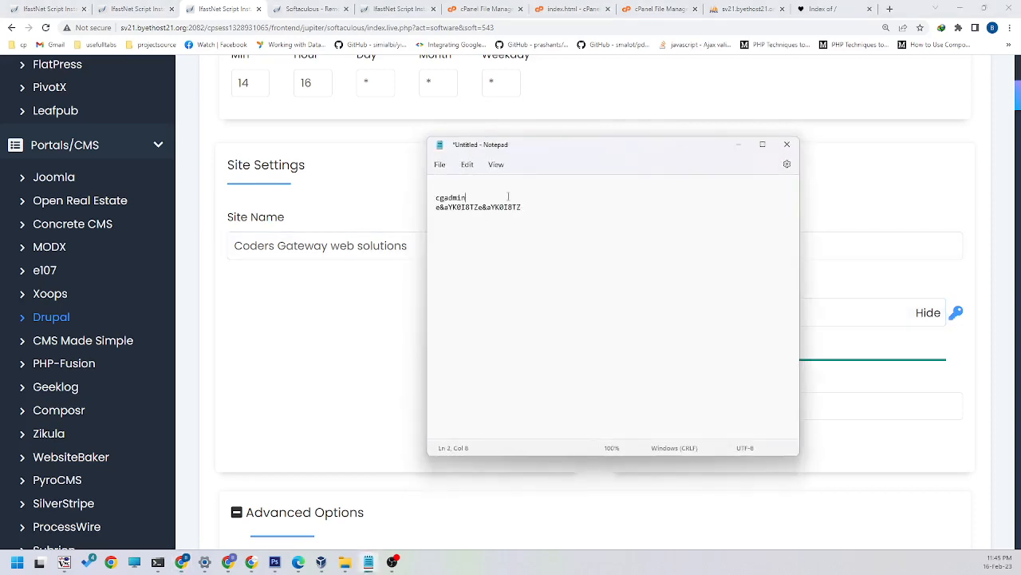
{"action": "key", "text": "alt+Tab"}
Step: Review the software setup and run the Drupal 10.0.3 installation
{"action": "scroll", "coordinate": [611, 238], "scroll_direction": "up", "scroll_amount": 3}
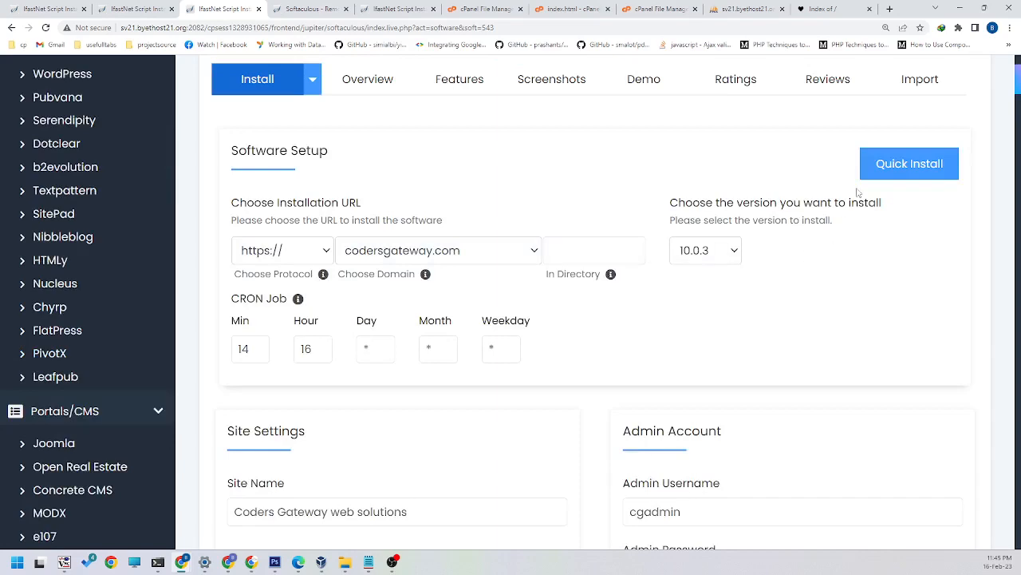
{"action": "scroll", "coordinate": [553, 365], "scroll_direction": "down", "scroll_amount": 8}
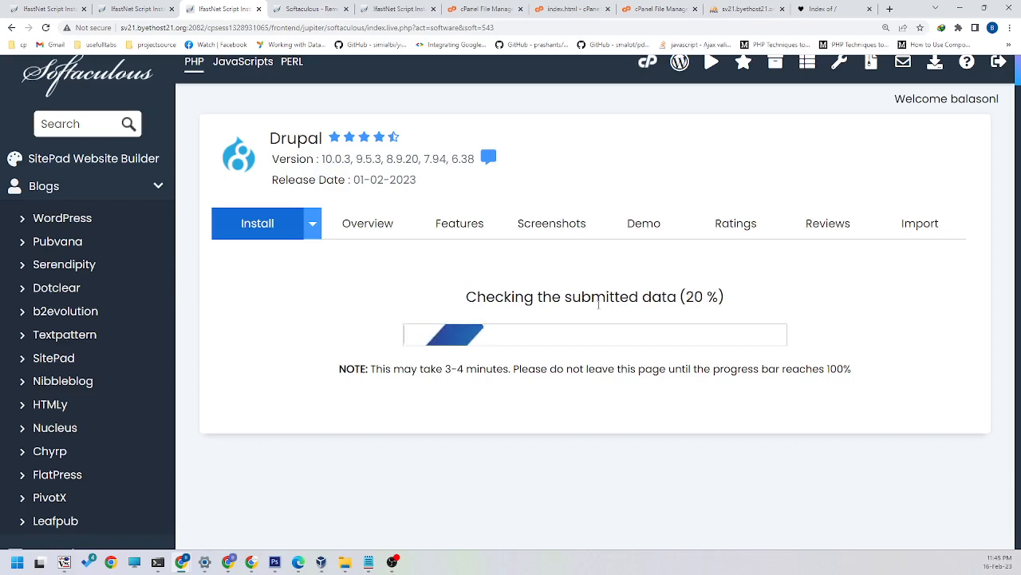
{"action": "scroll", "coordinate": [598, 303], "scroll_direction": "up", "scroll_amount": 1}
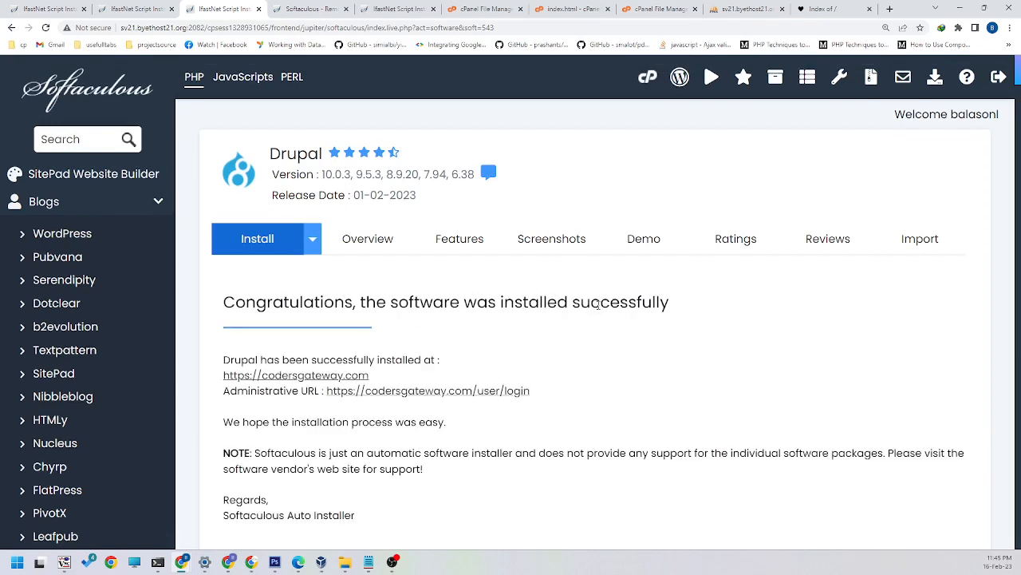
Step: Copy the installed site's URL and administrative URL into the Notepad note above the saved credentials
{"action": "scroll", "coordinate": [450, 377], "scroll_direction": "down", "scroll_amount": 1}
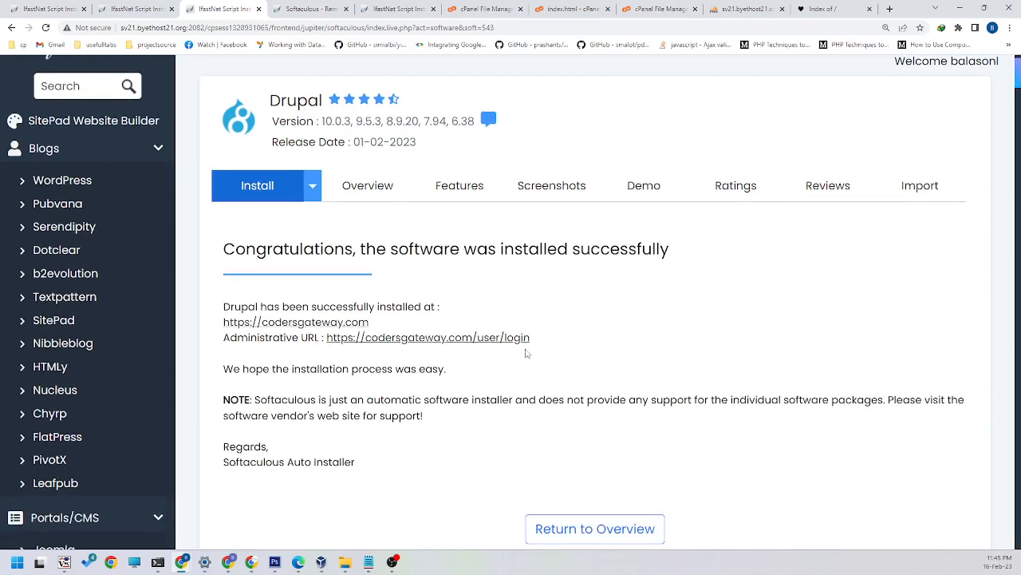
{"action": "left_click_drag", "start_coordinate": [539, 340], "coordinate": [237, 328]}
{"action": "key", "text": "ctrl+c"}
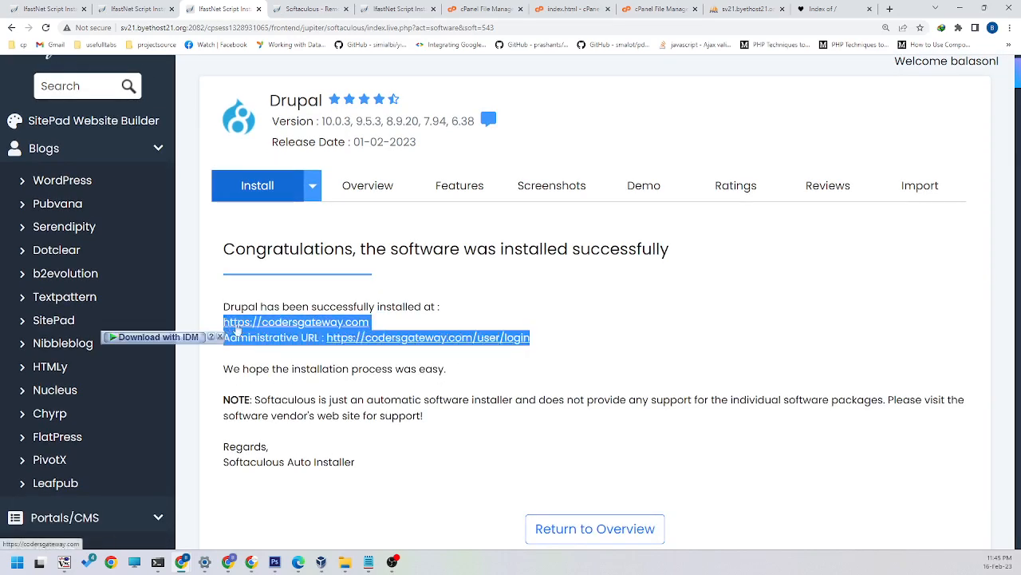
{"action": "left_click", "coordinate": [369, 562]}
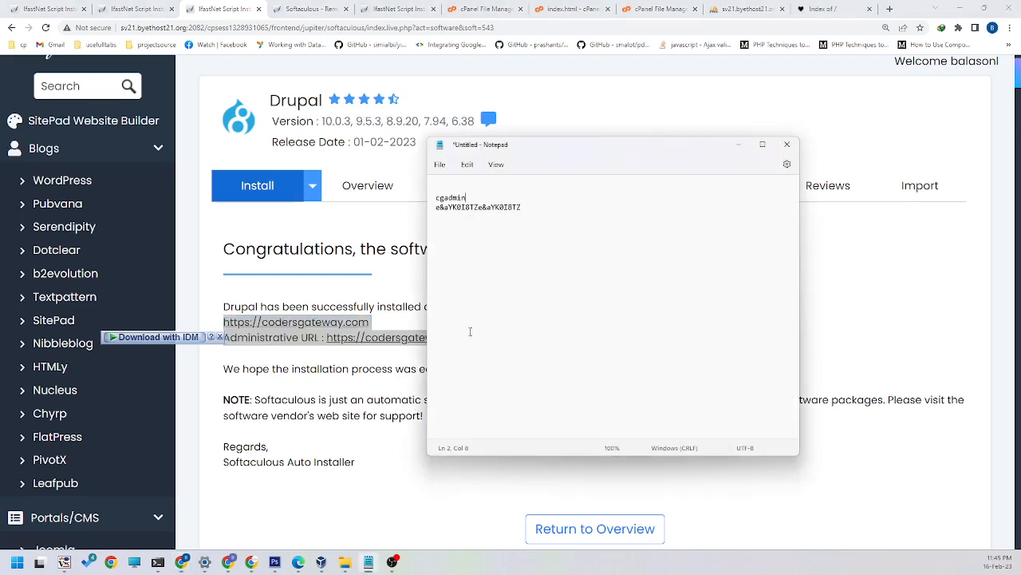
{"action": "key", "text": "Return"}
{"action": "key", "text": "Return"}
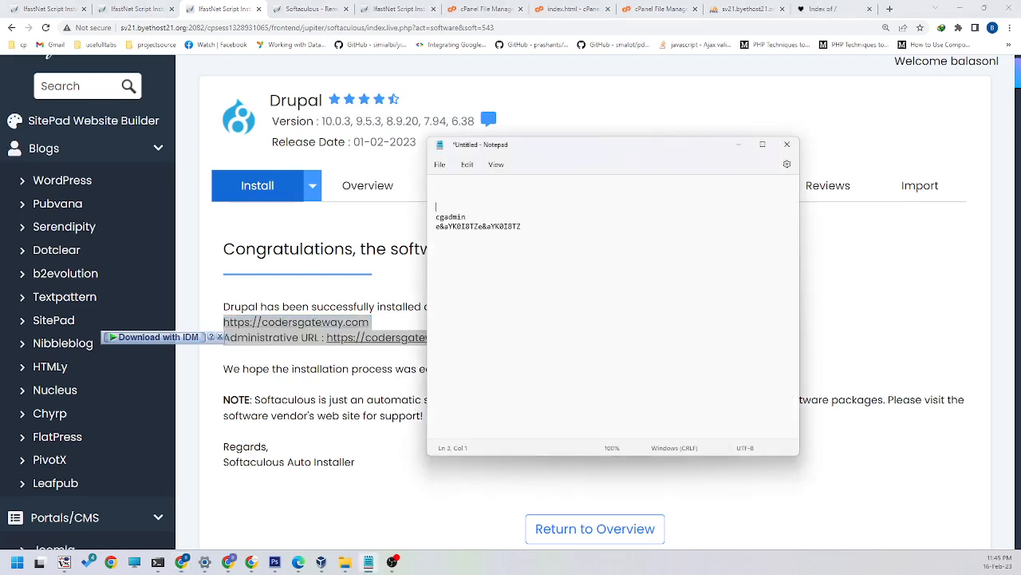
{"action": "key", "text": "ctrl+v"}
{"action": "left_click", "coordinate": [667, 98]}
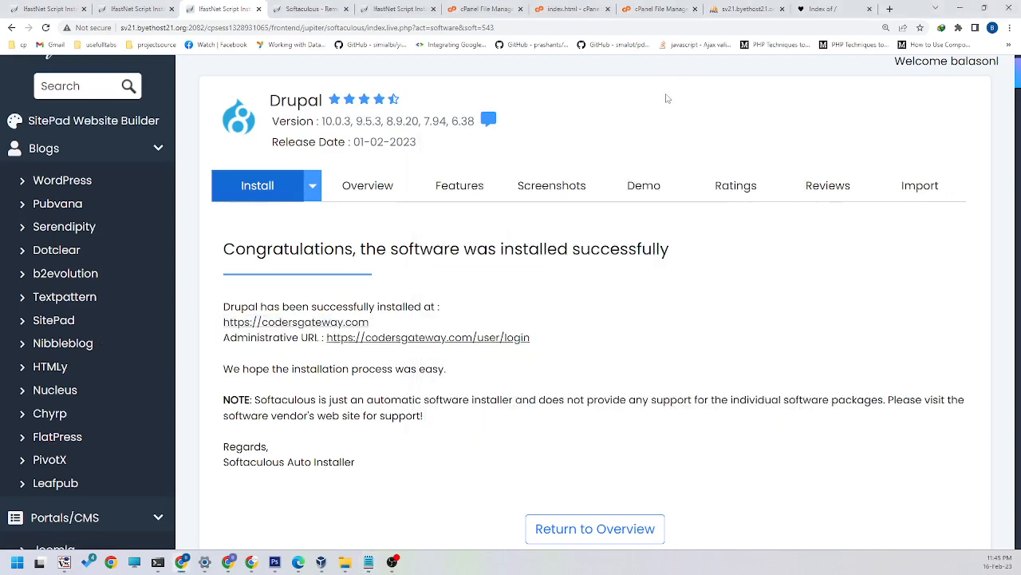
{"action": "left_click", "coordinate": [343, 322]}
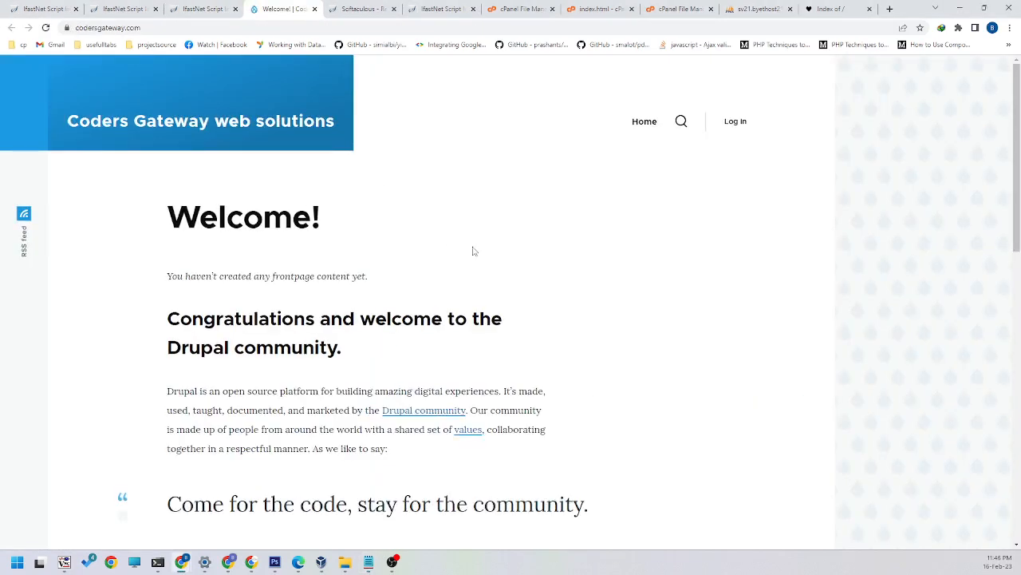
{"action": "scroll", "coordinate": [477, 248], "scroll_direction": "down", "scroll_amount": 3}
{"action": "scroll", "coordinate": [479, 246], "scroll_direction": "up", "scroll_amount": 3}
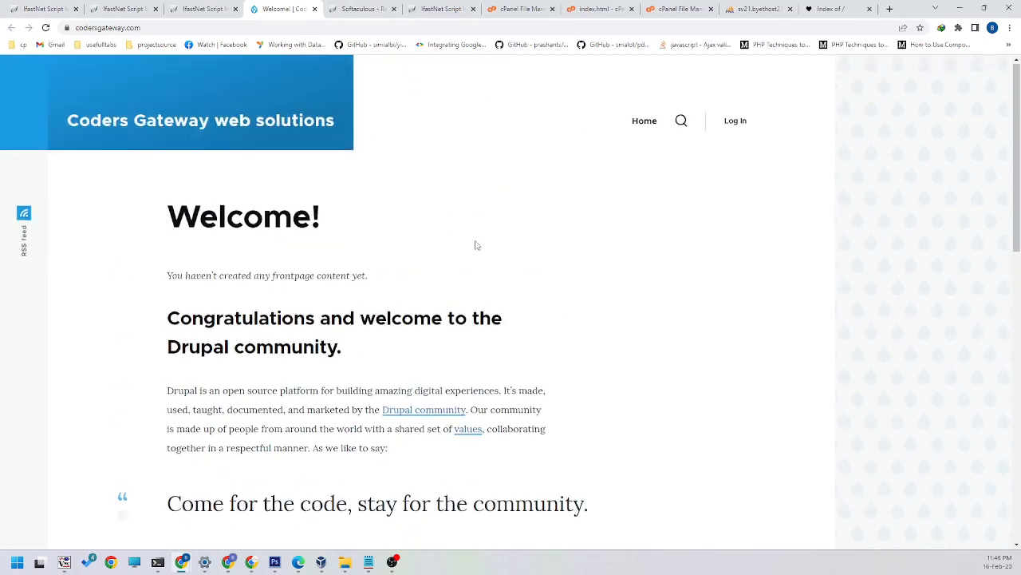
{"action": "scroll", "coordinate": [477, 245], "scroll_direction": "down", "scroll_amount": 5}
{"action": "scroll", "coordinate": [477, 243], "scroll_direction": "up", "scroll_amount": 5}
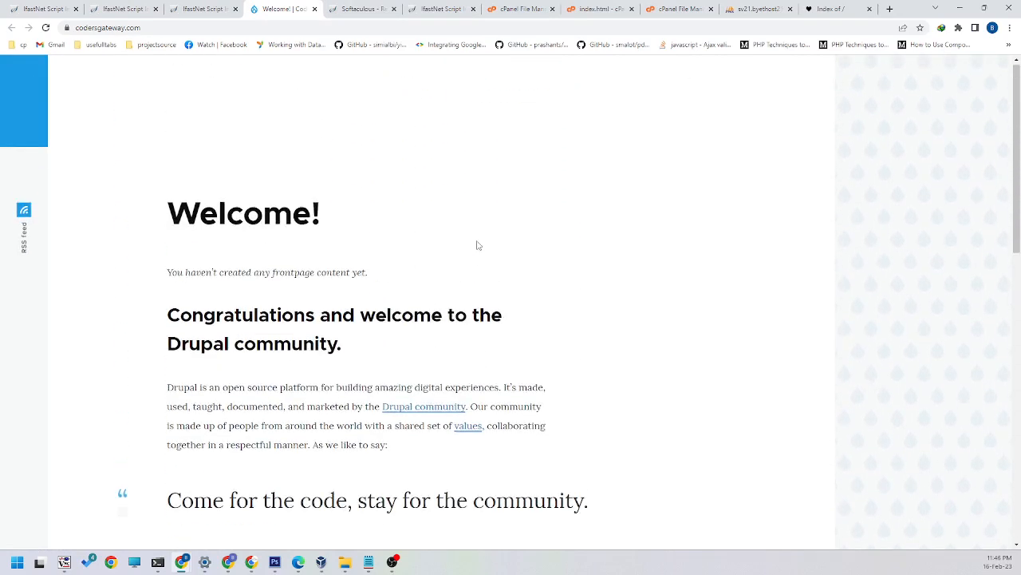
{"action": "left_click", "coordinate": [205, 9]}
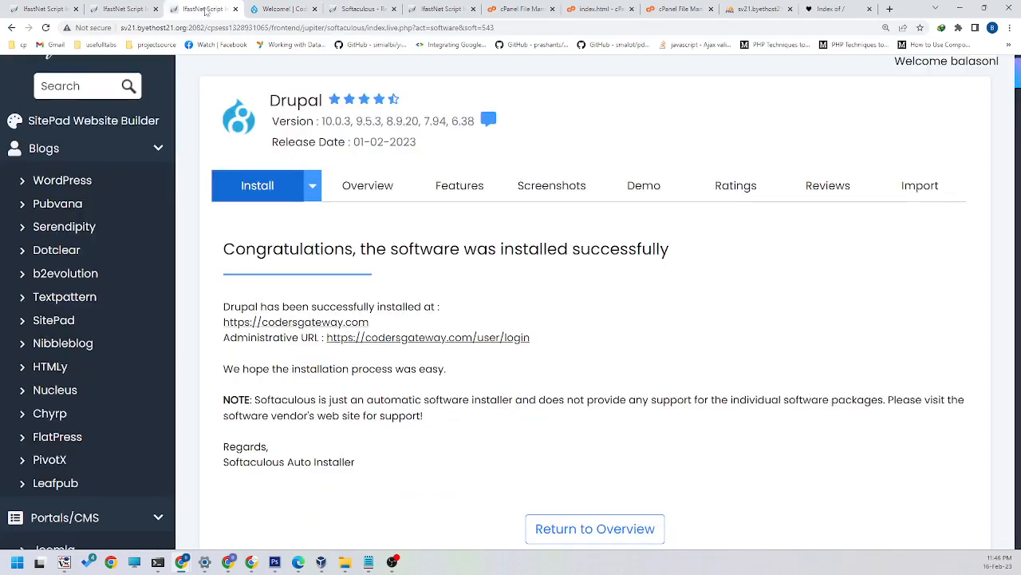
{"action": "left_click", "coordinate": [396, 338]}
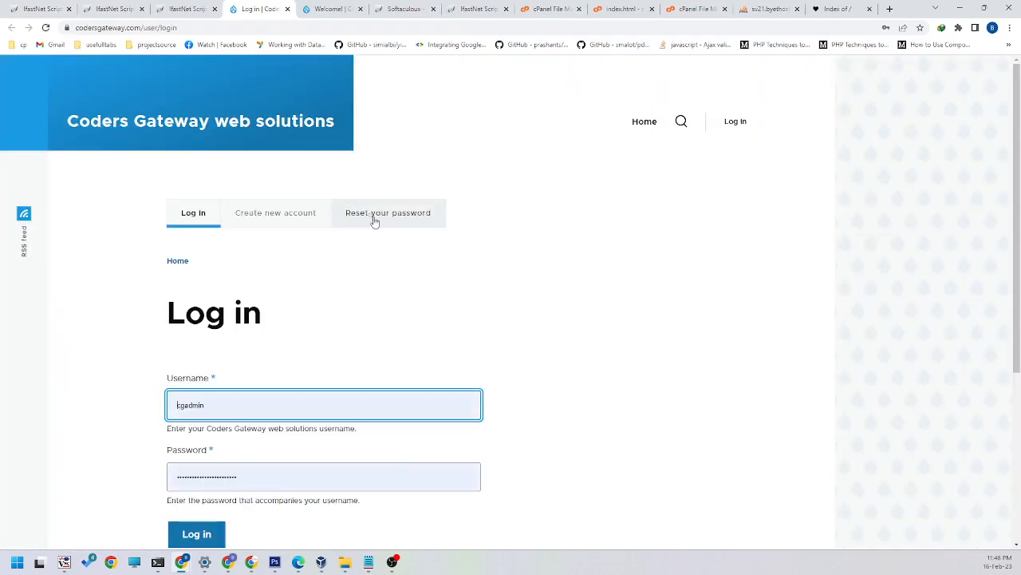
Step: Try to log in to the Drupal site with the prefilled admin username and password
{"action": "scroll", "coordinate": [347, 321], "scroll_direction": "down", "scroll_amount": 2}
{"action": "left_click", "coordinate": [213, 429]}
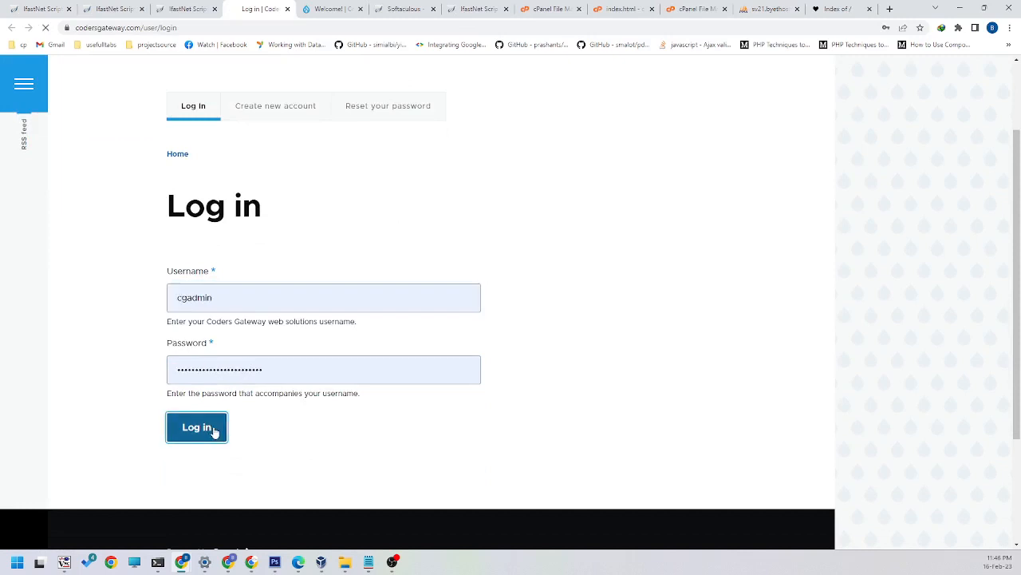
{"action": "scroll", "coordinate": [354, 386], "scroll_direction": "down", "scroll_amount": 3}
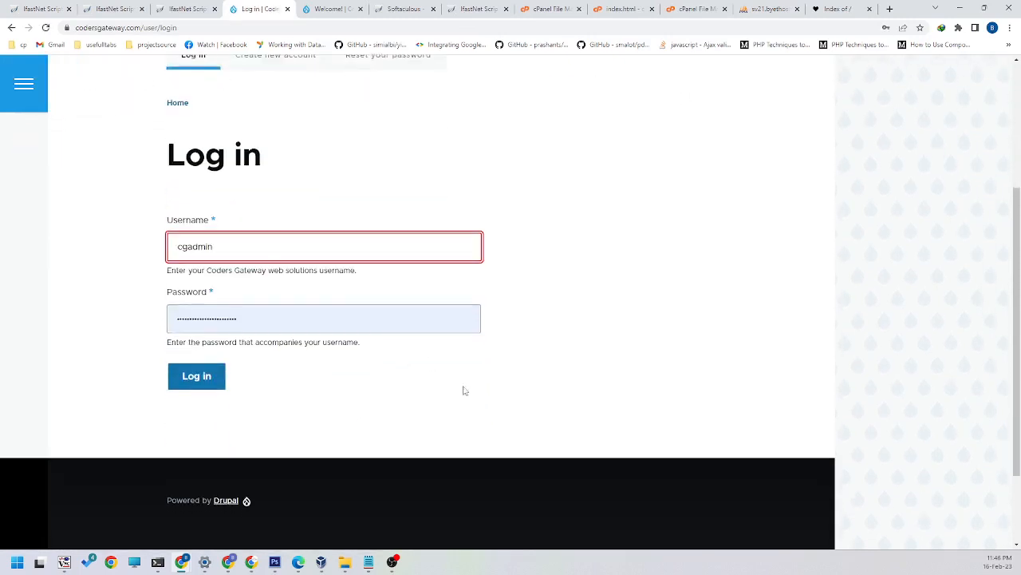
Step: Copy the saved admin password from the Notepad note into the login form's Password field and try to log in again
{"action": "left_click", "coordinate": [369, 562]}
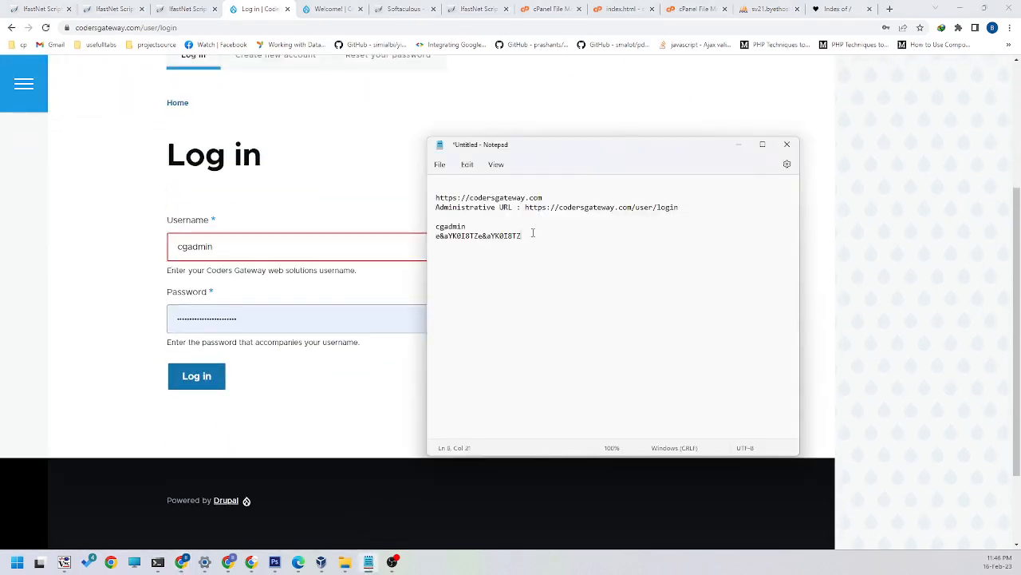
{"action": "left_click_drag", "start_coordinate": [533, 233], "coordinate": [339, 232]}
{"action": "left_click_drag", "start_coordinate": [243, 322], "coordinate": [125, 323]}
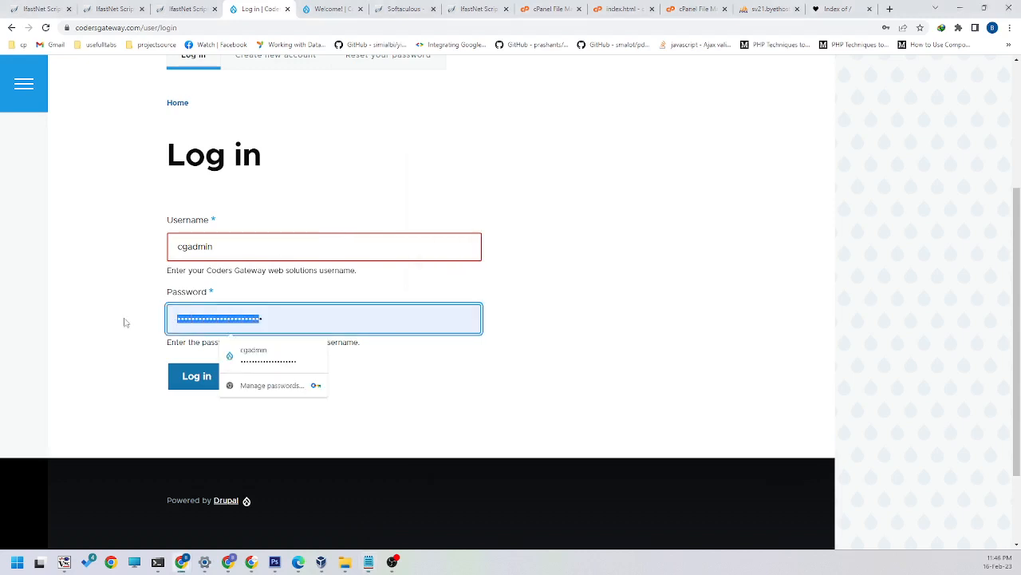
{"action": "key", "text": "ctrl+v"}
{"action": "left_click", "coordinate": [208, 381]}
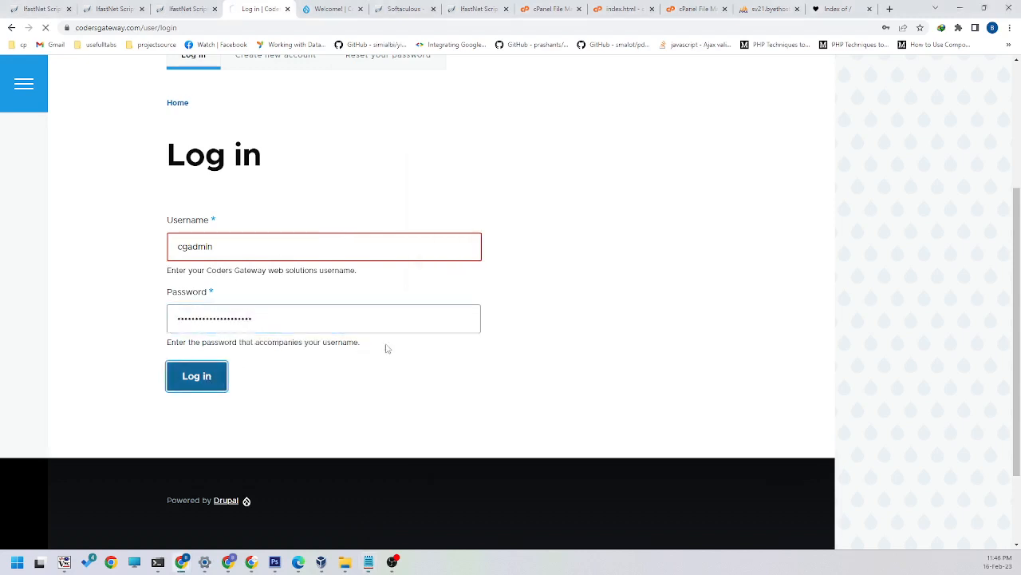
{"action": "scroll", "coordinate": [389, 304], "scroll_direction": "down", "scroll_amount": 2}
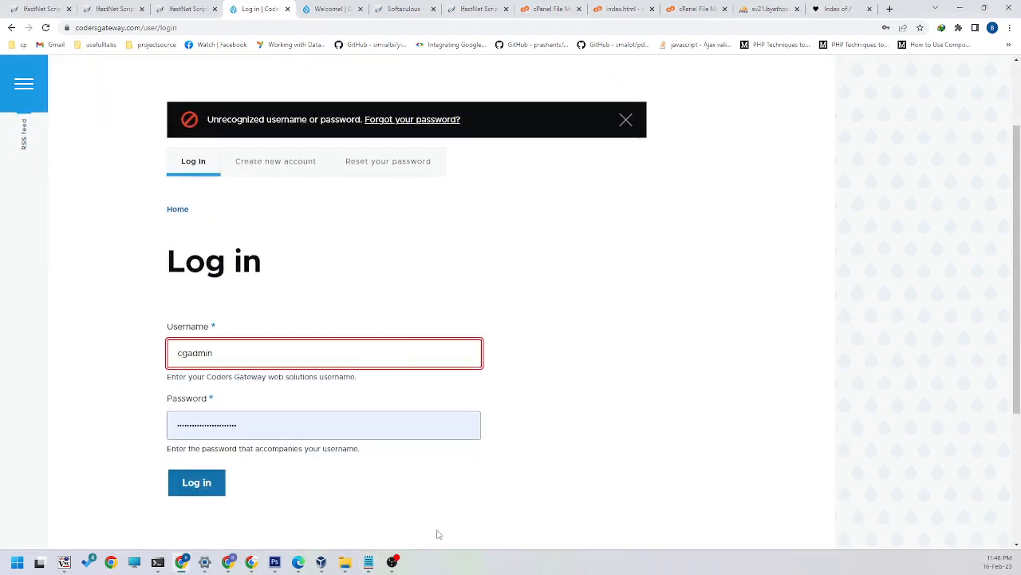
Step: Return to the Notepad note to check the saved admin password
{"action": "left_click", "coordinate": [369, 563]}
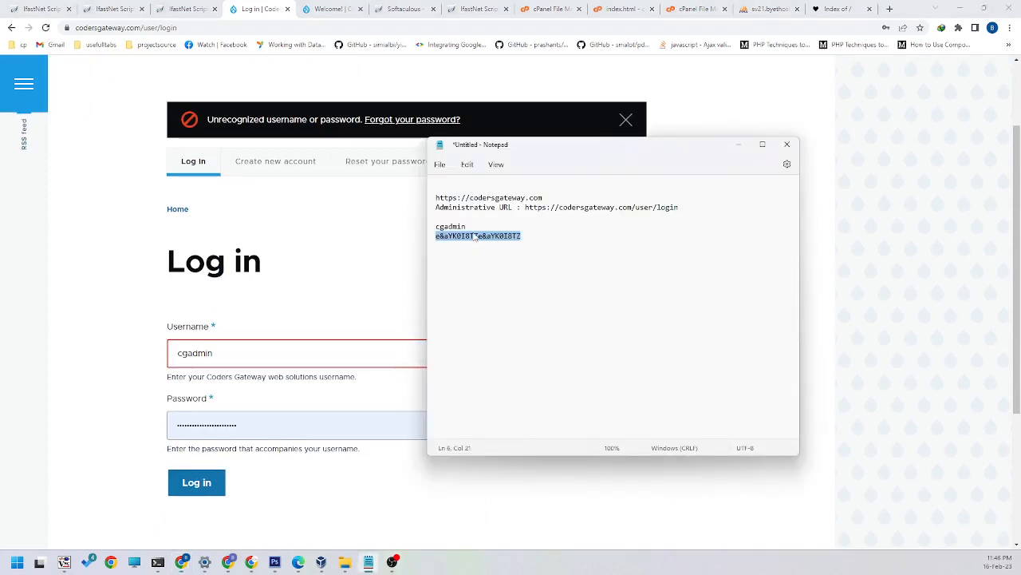
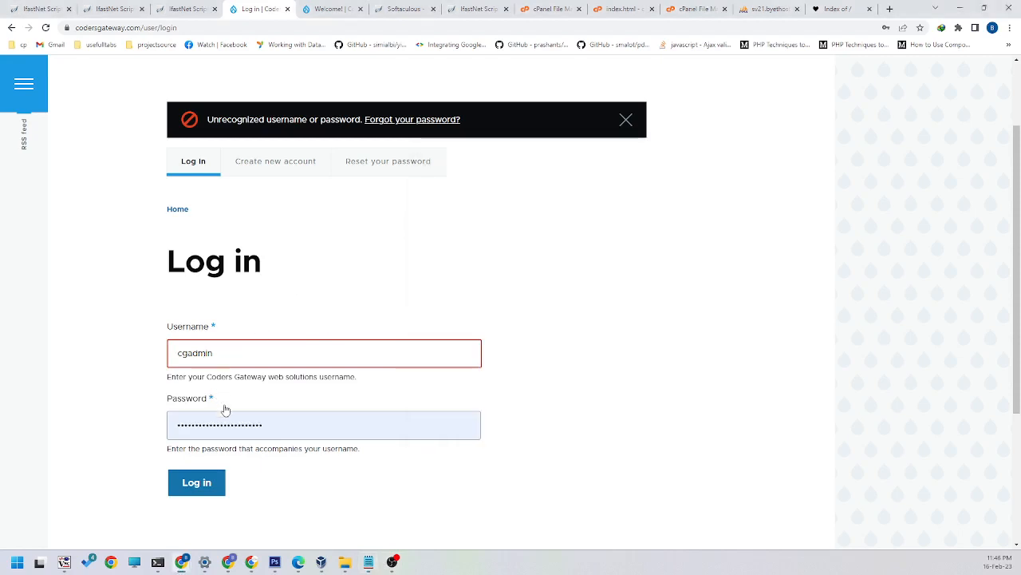
Step: Replace the login form's password with the copied admin password, log in to Drupal, and update the browser's saved password
{"action": "double_click", "coordinate": [264, 425]}
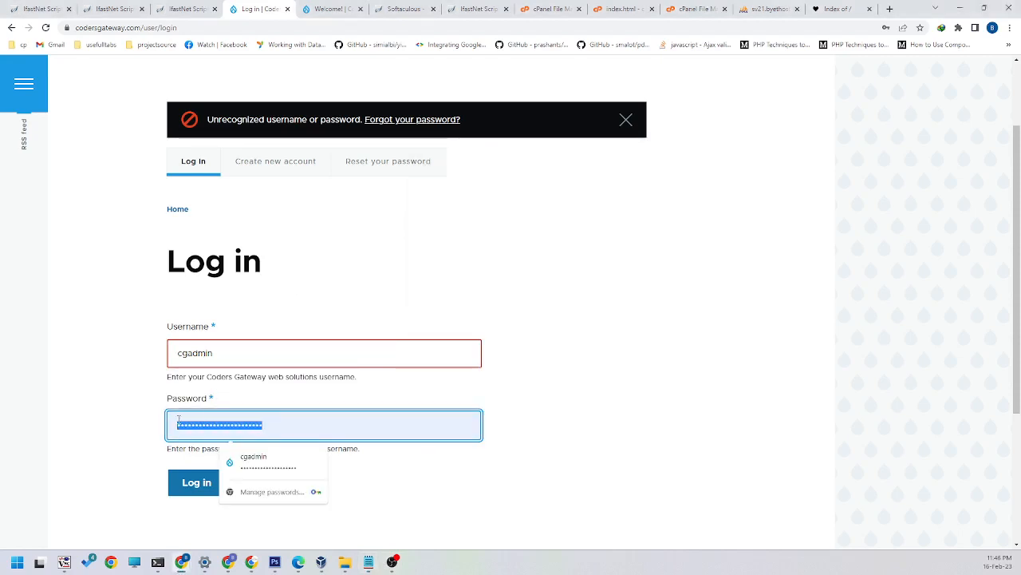
{"action": "key", "text": "ctrl+v"}
{"action": "left_click", "coordinate": [188, 489]}
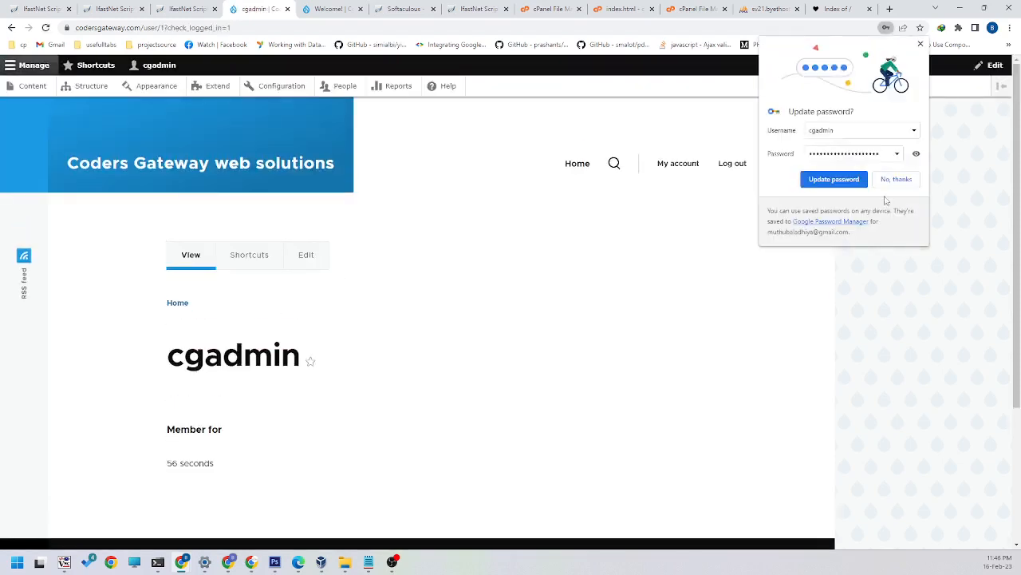
{"action": "left_click", "coordinate": [834, 180]}
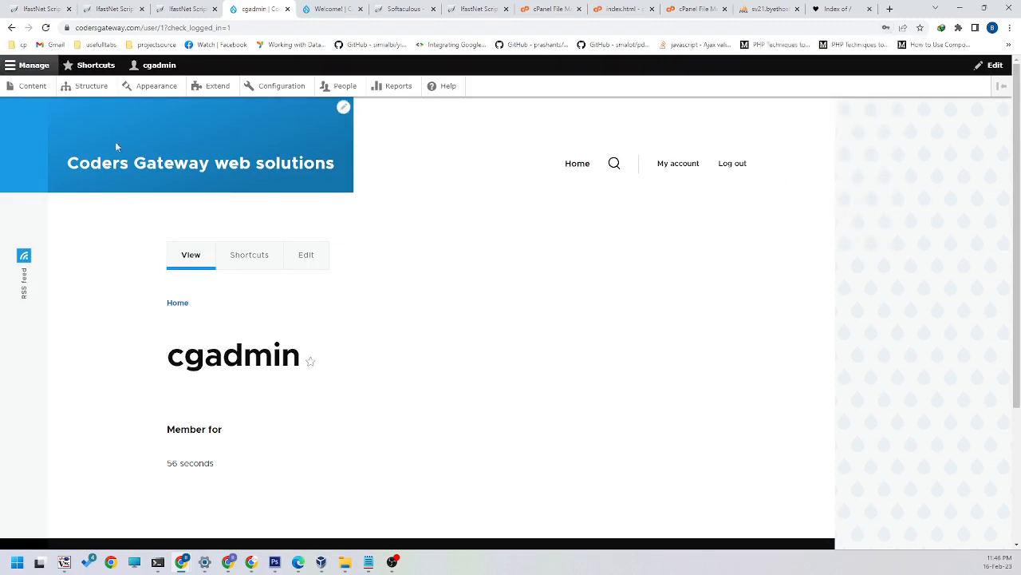
{"action": "scroll", "coordinate": [255, 269], "scroll_direction": "down", "scroll_amount": 3}
{"action": "scroll", "coordinate": [255, 274], "scroll_direction": "up", "scroll_amount": 3}
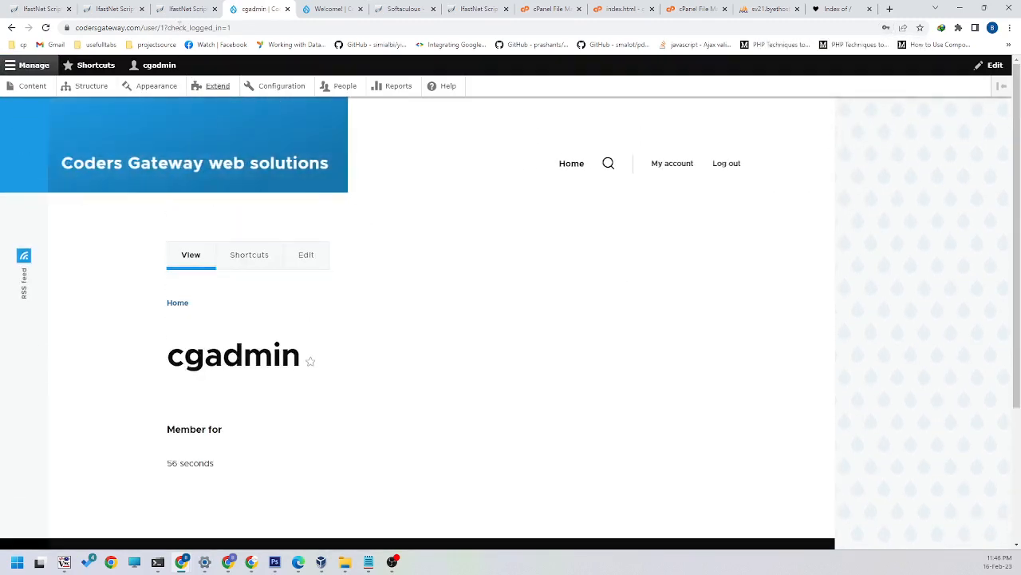
Step: Return to the Softaculous installation summary and open the list of all script installations
{"action": "left_click", "coordinate": [184, 8]}
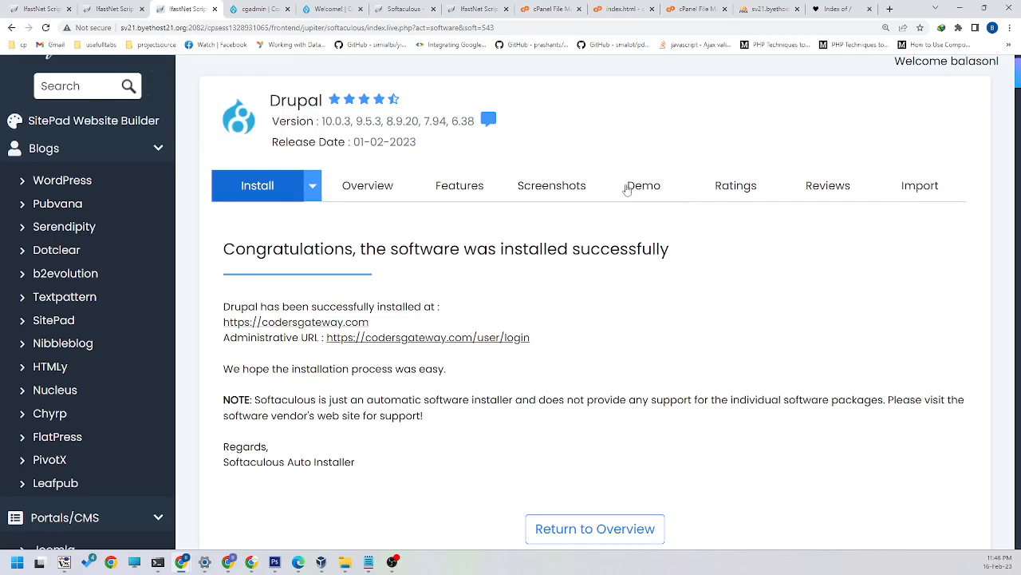
{"action": "scroll", "coordinate": [627, 189], "scroll_direction": "down", "scroll_amount": 3}
{"action": "scroll", "coordinate": [628, 381], "scroll_direction": "up", "scroll_amount": 4}
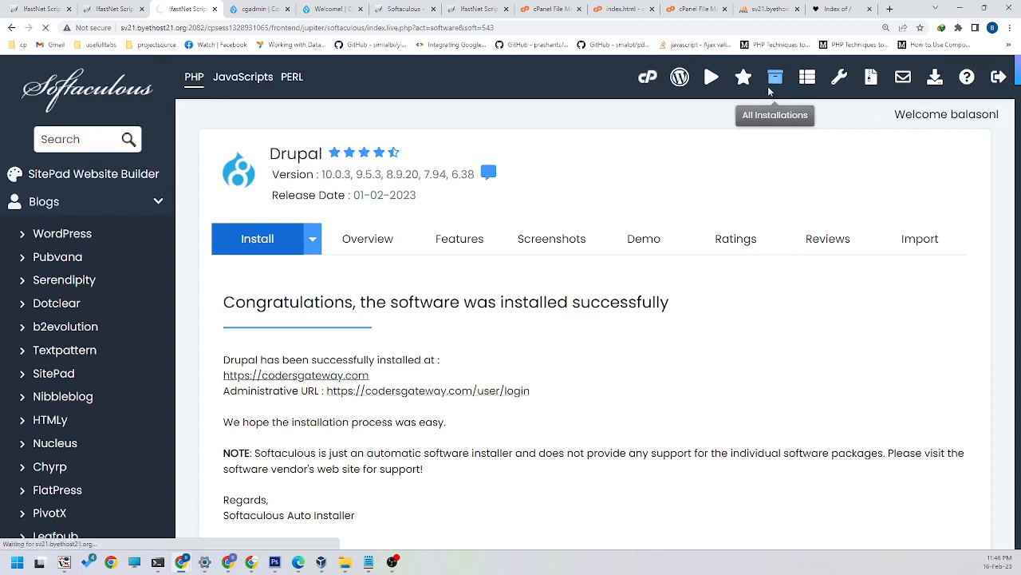
{"action": "left_click", "coordinate": [772, 85]}
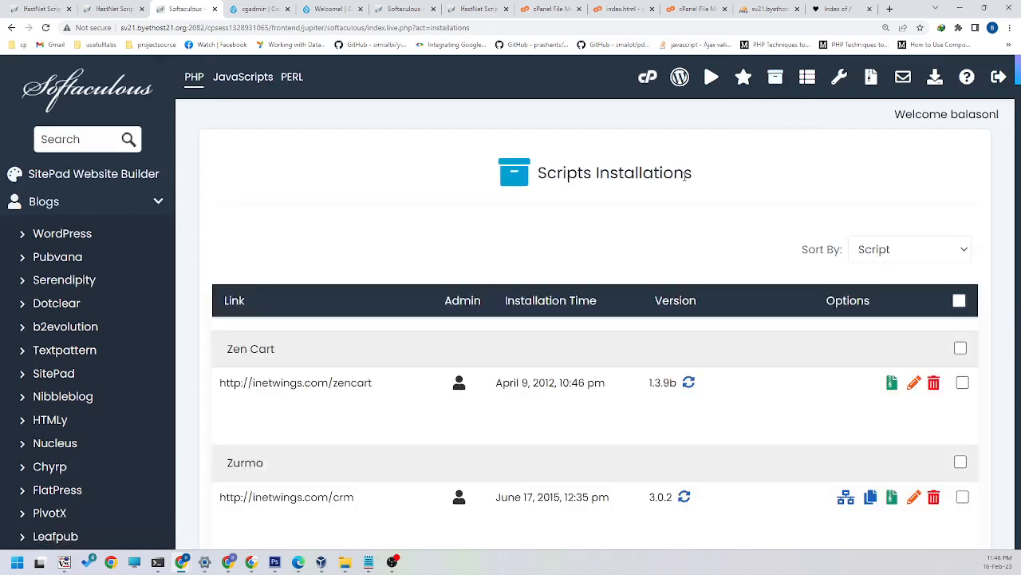
{"action": "scroll", "coordinate": [683, 175], "scroll_direction": "down", "scroll_amount": 9}
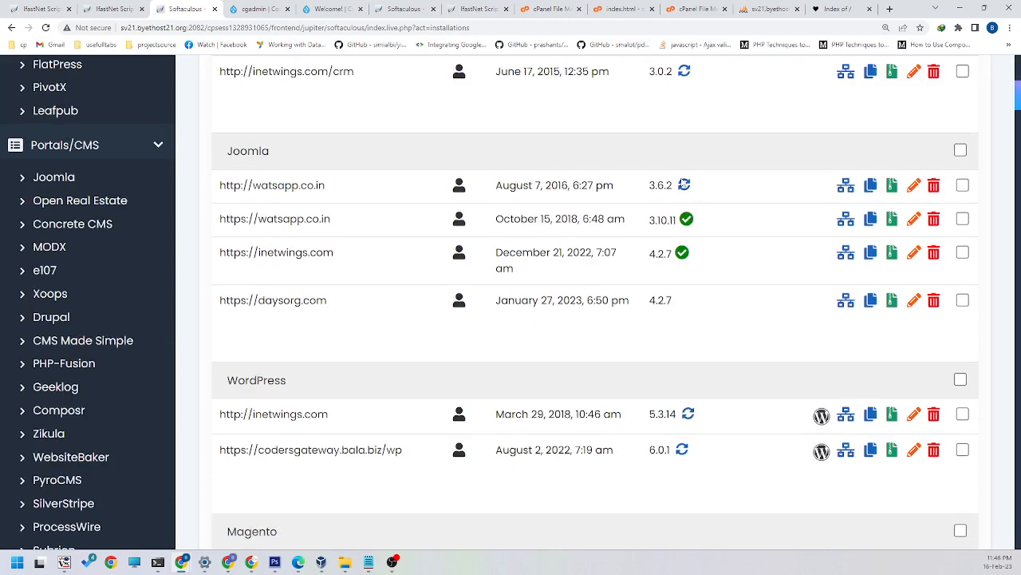
{"action": "scroll", "coordinate": [355, 292], "scroll_direction": "down", "scroll_amount": 3}
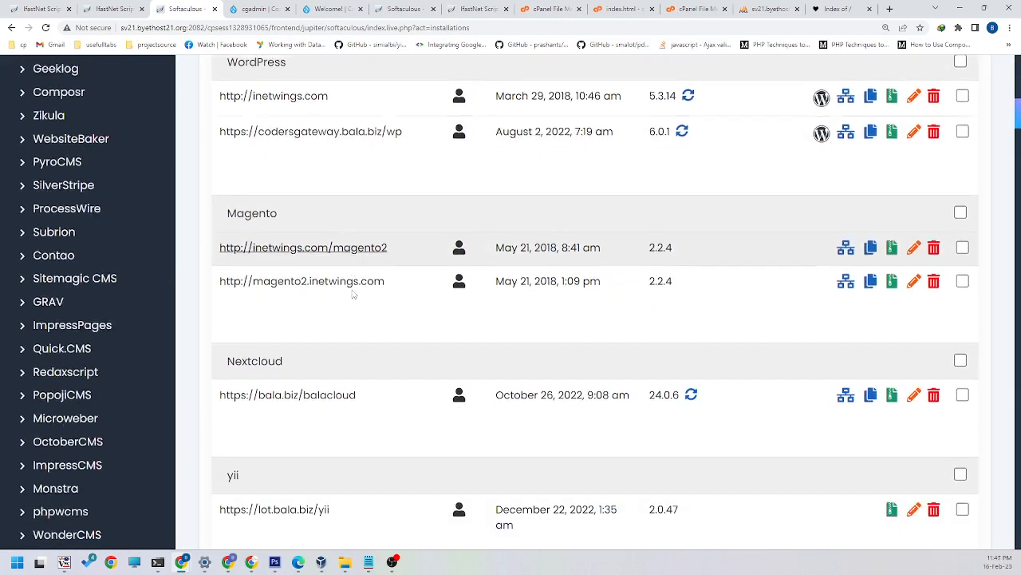
{"action": "scroll", "coordinate": [337, 278], "scroll_direction": "up", "scroll_amount": 5}
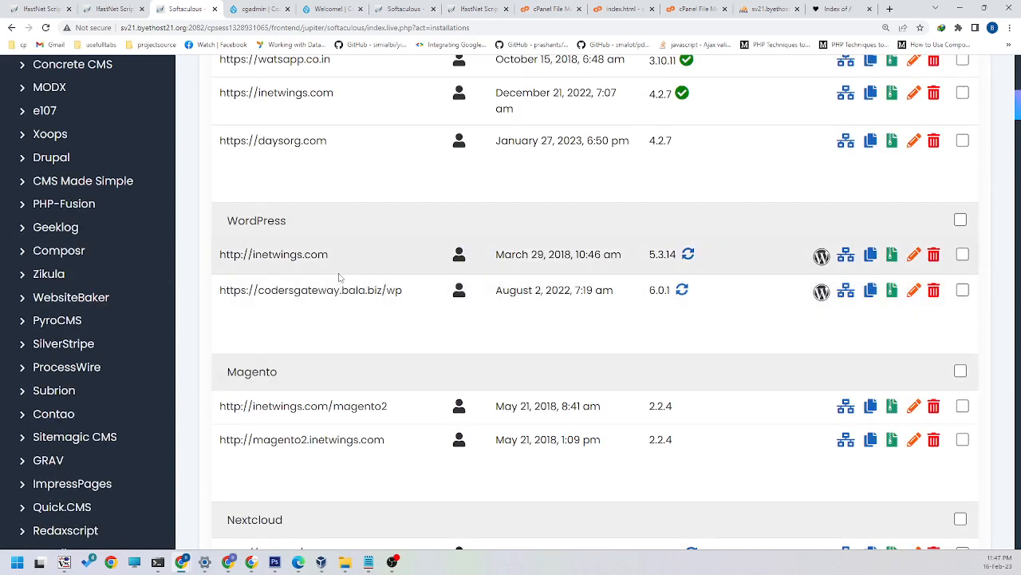
{"action": "scroll", "coordinate": [337, 279], "scroll_direction": "up", "scroll_amount": 1}
{"action": "scroll", "coordinate": [345, 278], "scroll_direction": "down", "scroll_amount": 12}
{"action": "scroll", "coordinate": [344, 278], "scroll_direction": "up", "scroll_amount": 3}
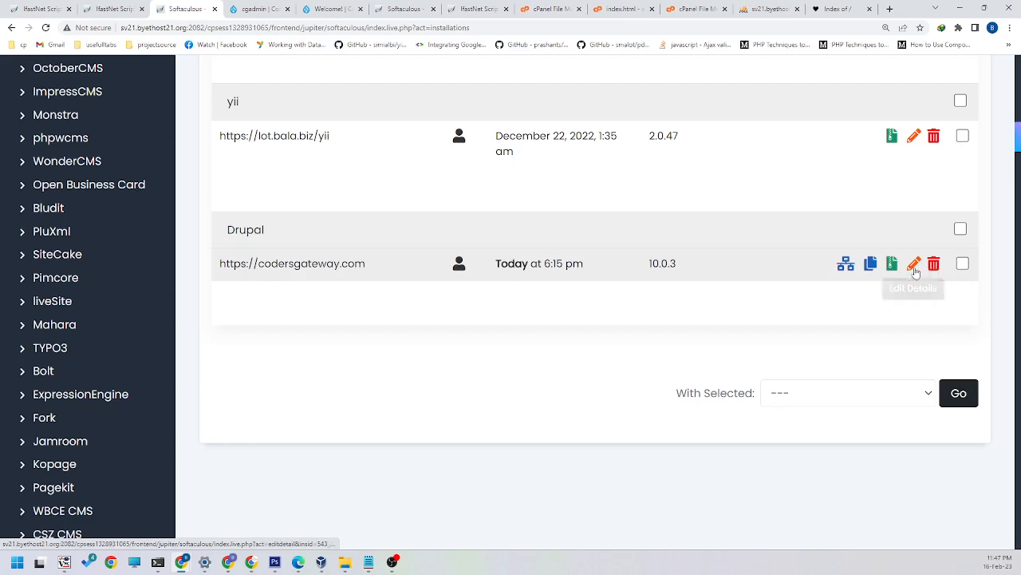
{"action": "scroll", "coordinate": [349, 283], "scroll_direction": "up", "scroll_amount": 10}
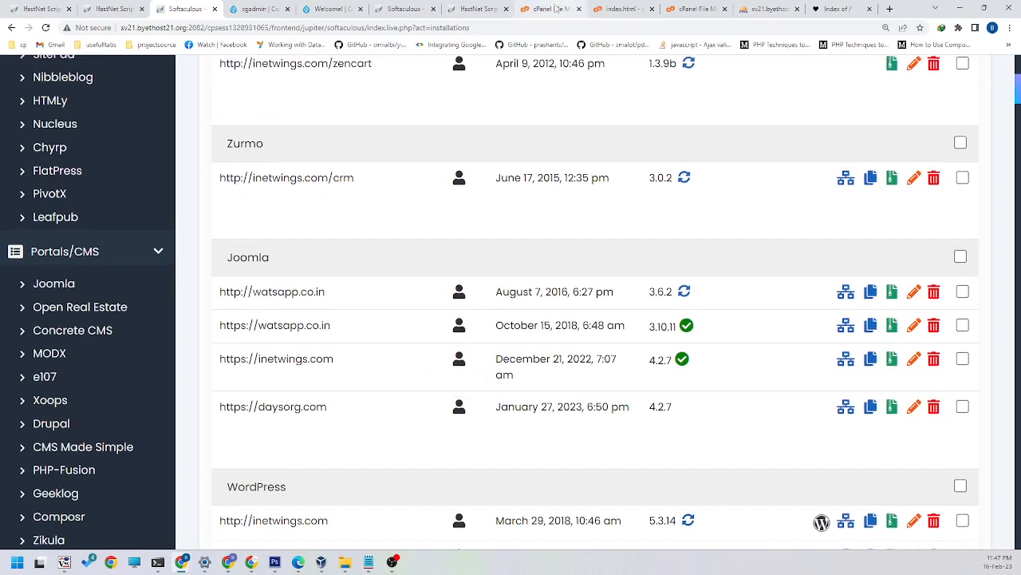
Step: Reload the codersgateway.com directory in cPanel File Manager and review the installed Drupal files and folders
{"action": "left_click", "coordinate": [551, 9]}
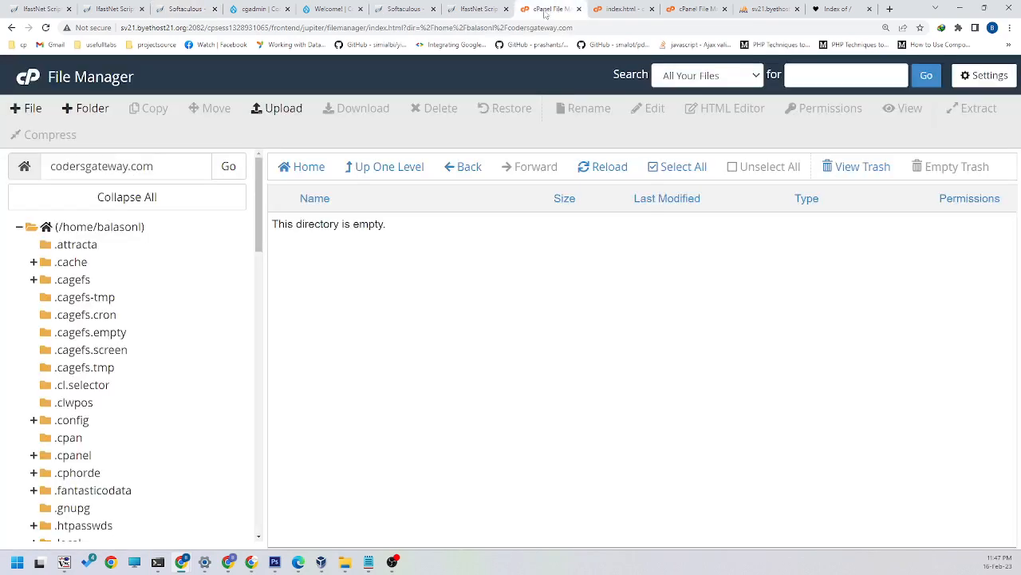
{"action": "left_click", "coordinate": [595, 176]}
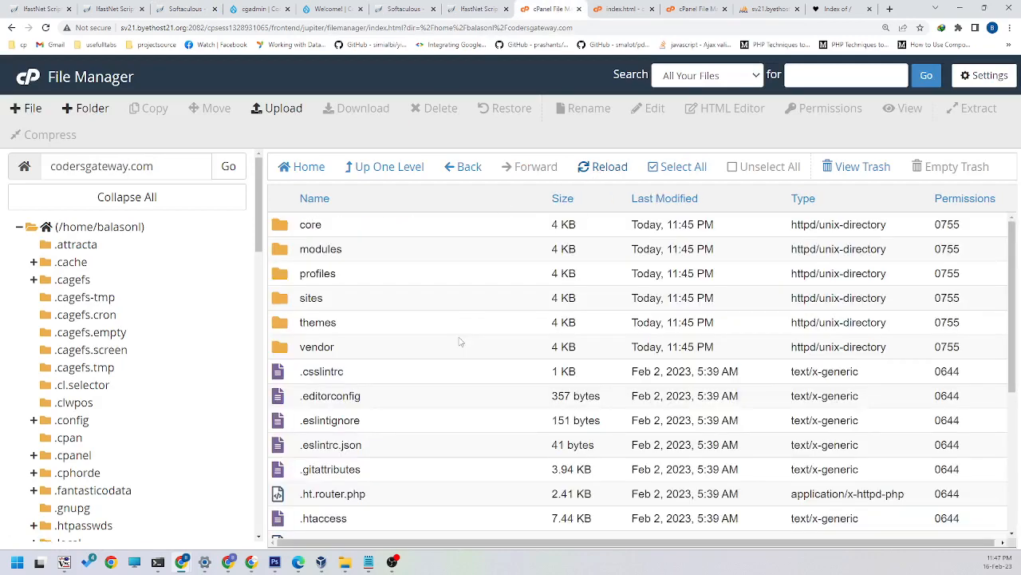
{"action": "scroll", "coordinate": [390, 316], "scroll_direction": "down", "scroll_amount": 1}
{"action": "scroll", "coordinate": [390, 317], "scroll_direction": "down", "scroll_amount": 3}
{"action": "scroll", "coordinate": [391, 326], "scroll_direction": "up", "scroll_amount": 3}
{"action": "left_click", "coordinate": [190, 170]}
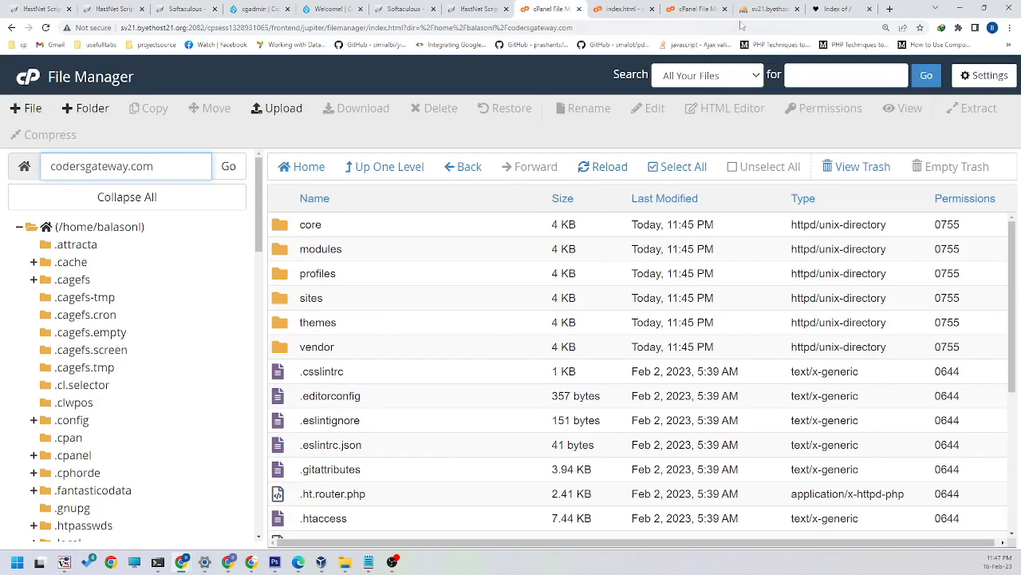
Step: Reload the codersgateway.com home page and look through the Drupal welcome page and its administration options
{"action": "left_click", "coordinate": [823, 9]}
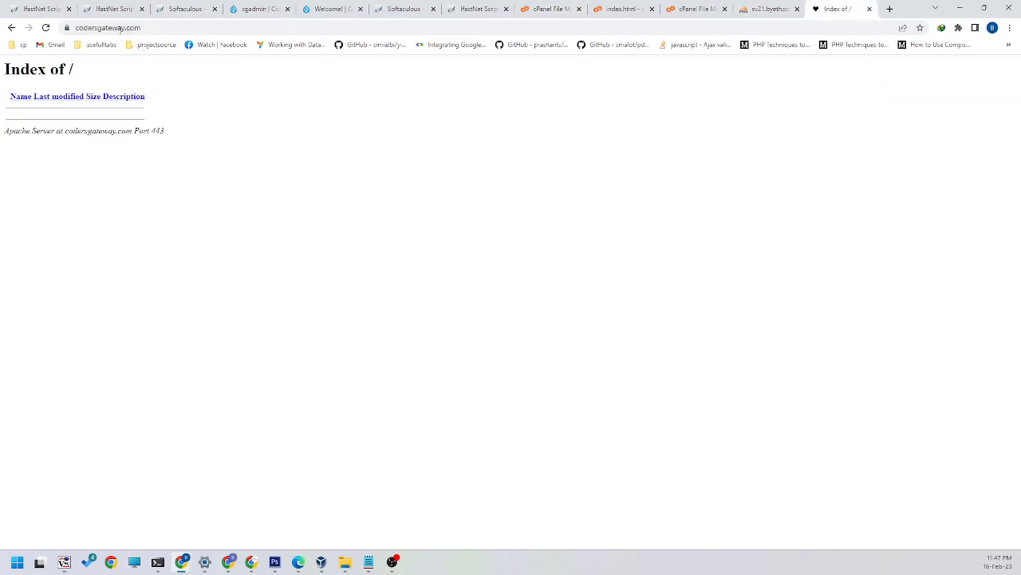
{"action": "left_click", "coordinate": [46, 28]}
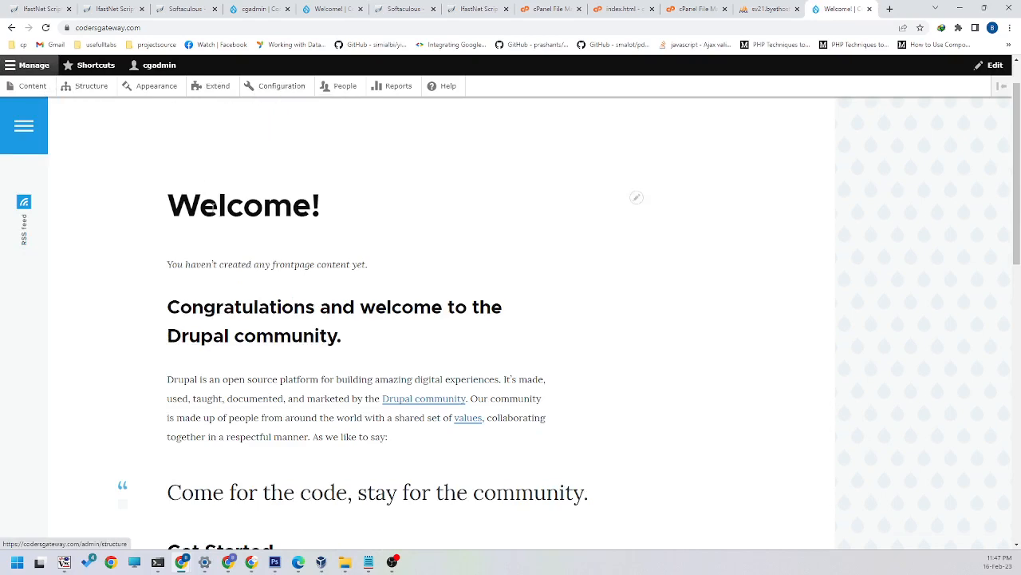
{"action": "scroll", "coordinate": [237, 232], "scroll_direction": "down", "scroll_amount": 3}
{"action": "scroll", "coordinate": [239, 212], "scroll_direction": "up", "scroll_amount": 5}
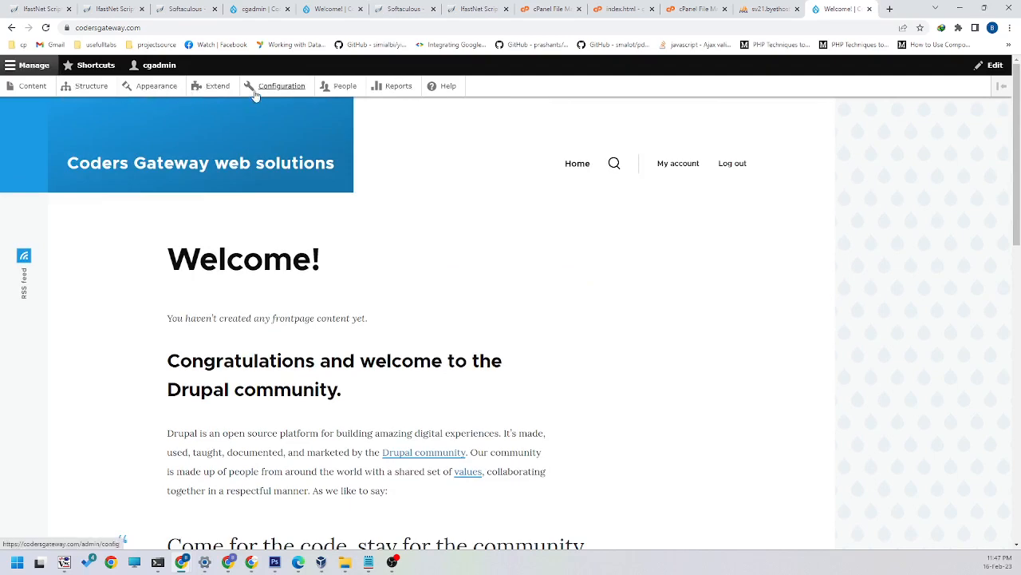
{"action": "scroll", "coordinate": [434, 207], "scroll_direction": "down", "scroll_amount": 1}
{"action": "scroll", "coordinate": [434, 207], "scroll_direction": "down", "scroll_amount": 10}
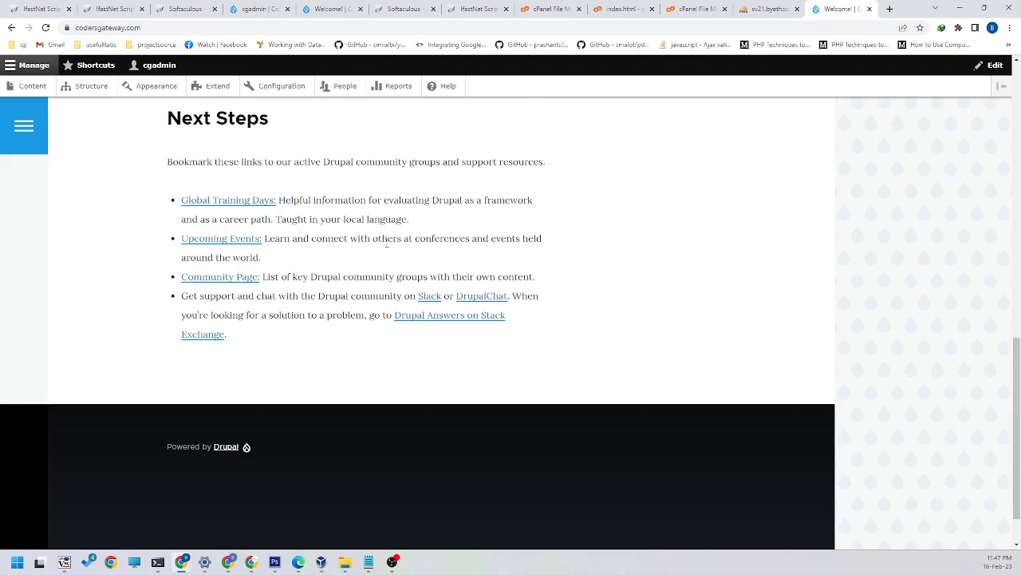
{"action": "scroll", "coordinate": [396, 237], "scroll_direction": "up", "scroll_amount": 10}
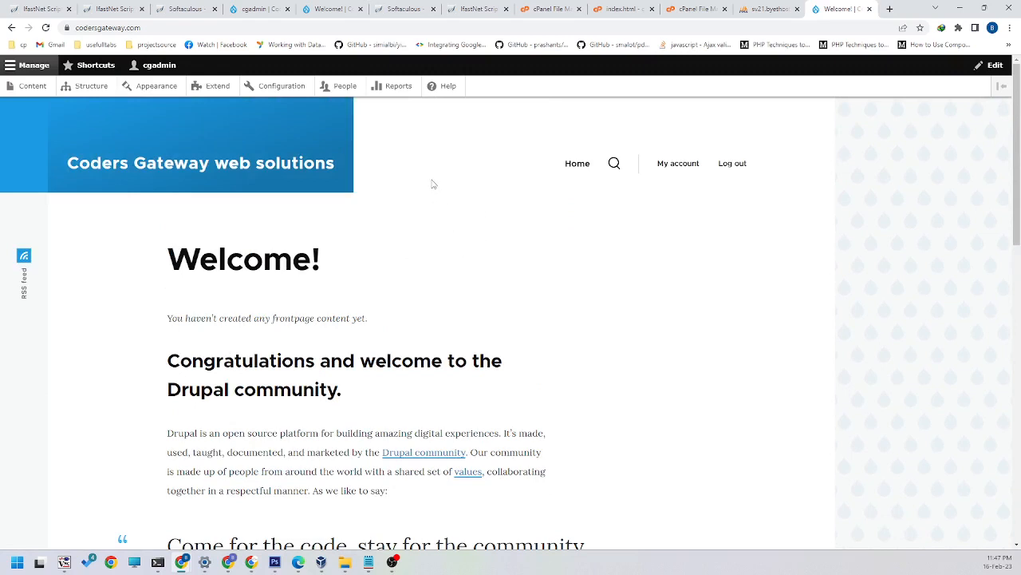
{"action": "scroll", "coordinate": [418, 258], "scroll_direction": "down", "scroll_amount": 1}
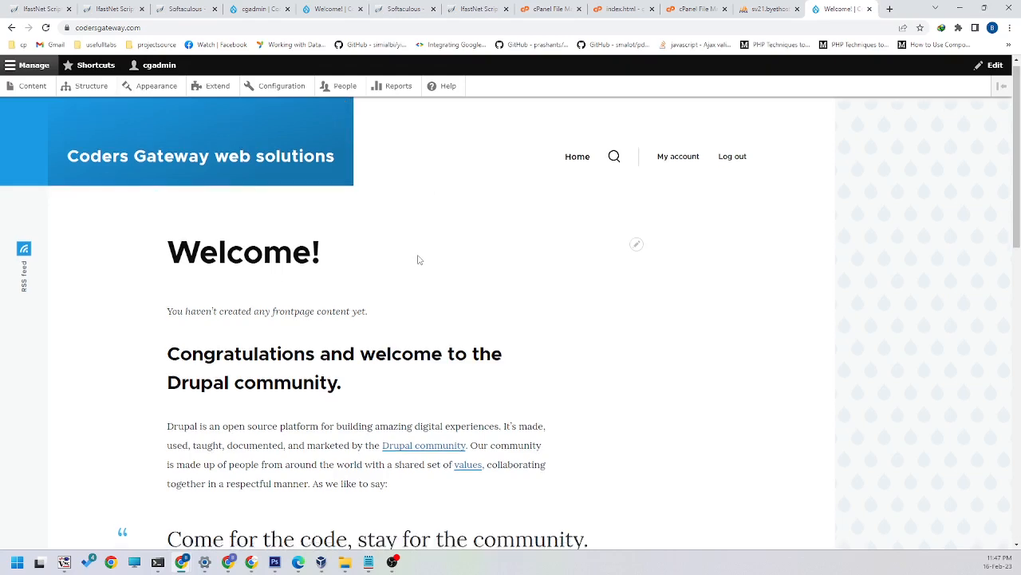
{"action": "scroll", "coordinate": [427, 261], "scroll_direction": "up", "scroll_amount": 1}
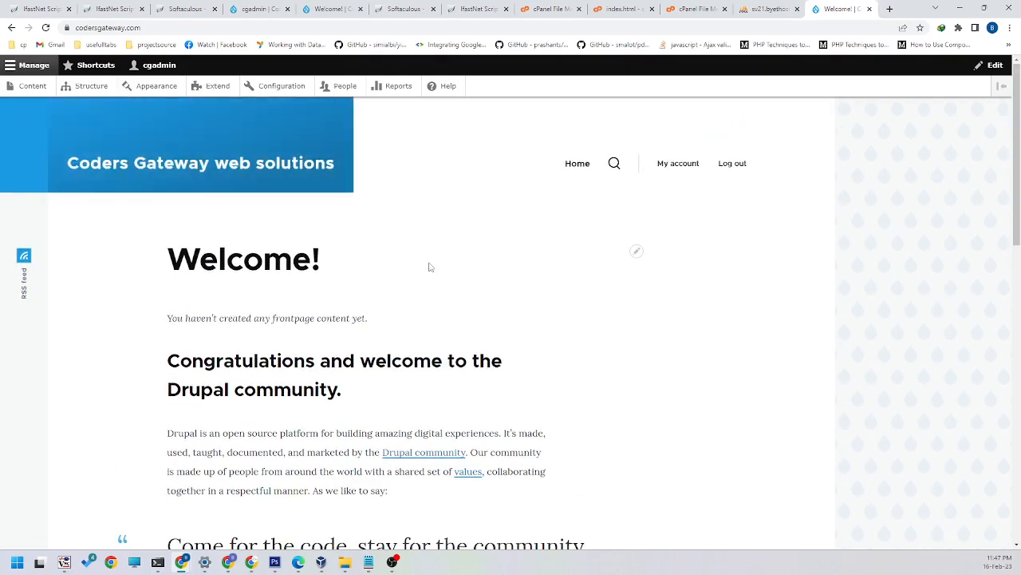